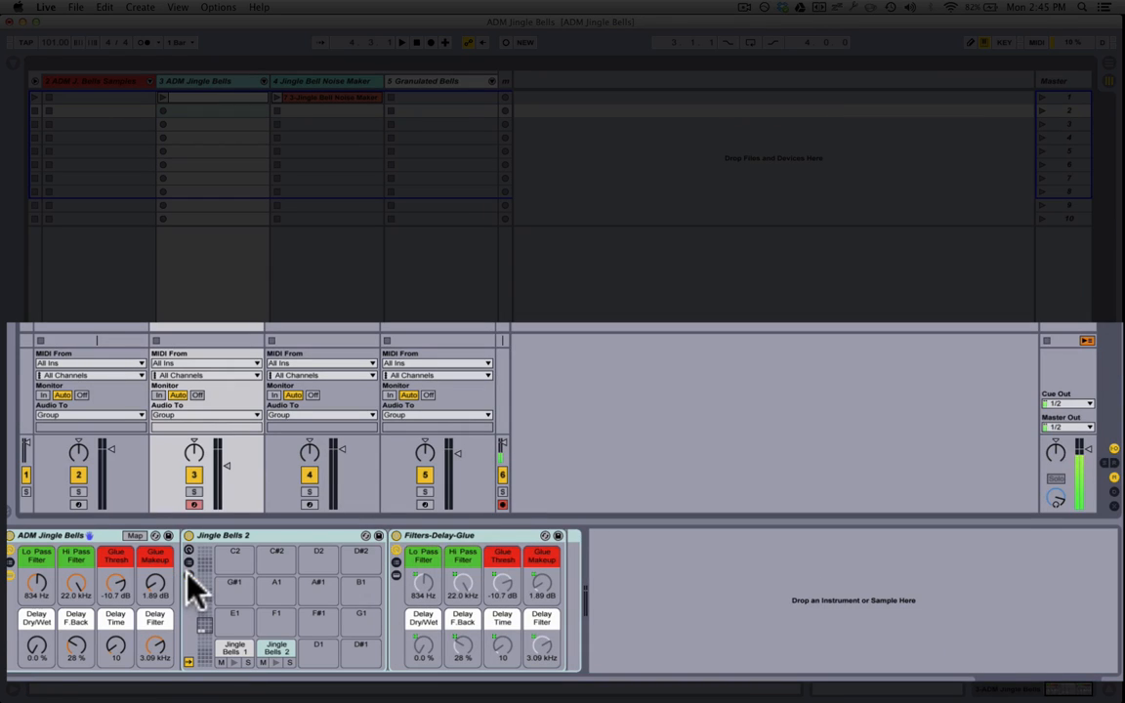
Open the Jingle Bells 1 pad's Sampler, show its velocity zones and go through the three "2 Bells" samples
click(237, 654)
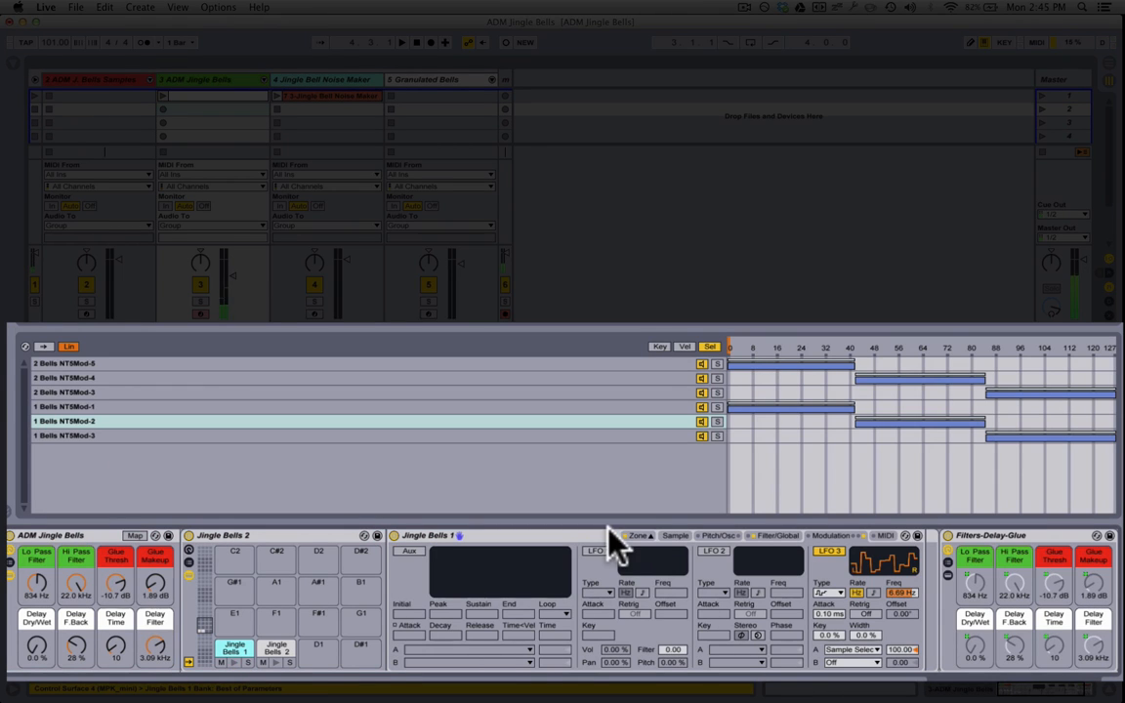
click(610, 536)
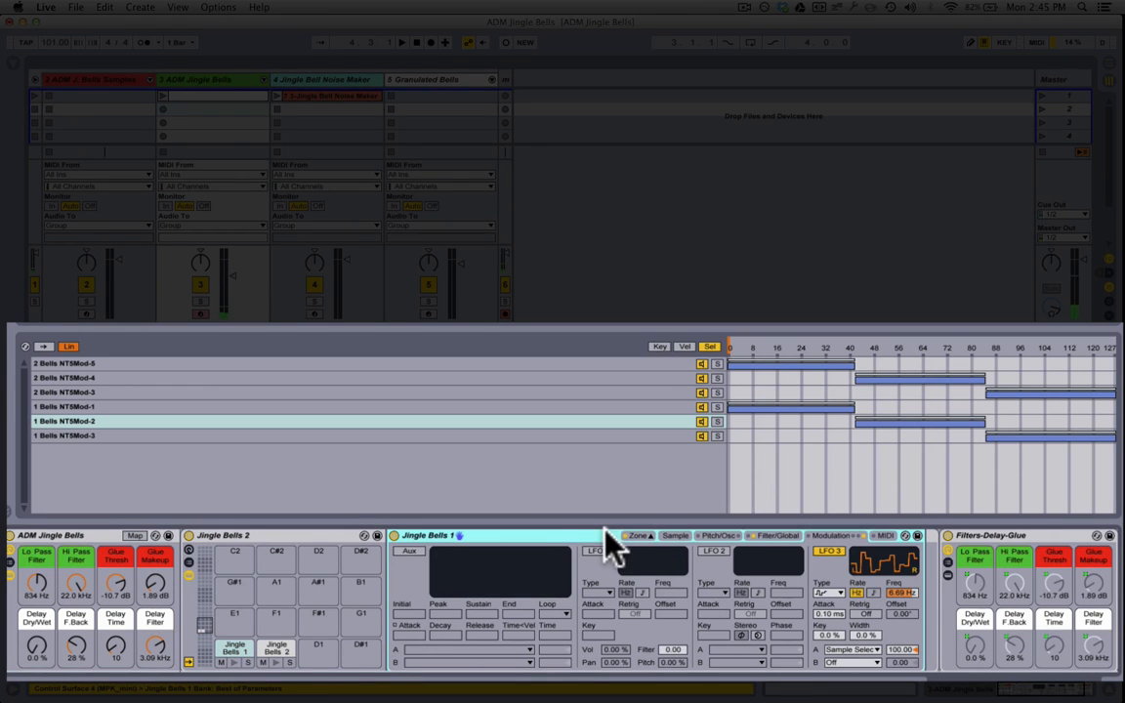
click(682, 349)
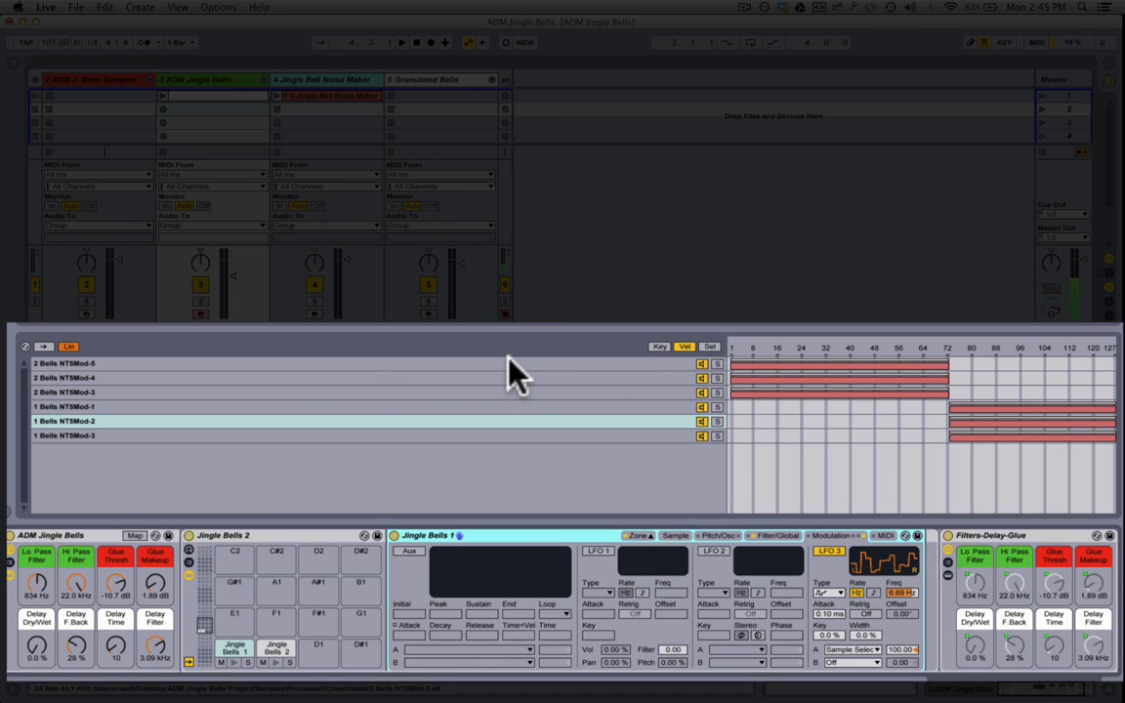
click(355, 364)
click(367, 379)
click(373, 391)
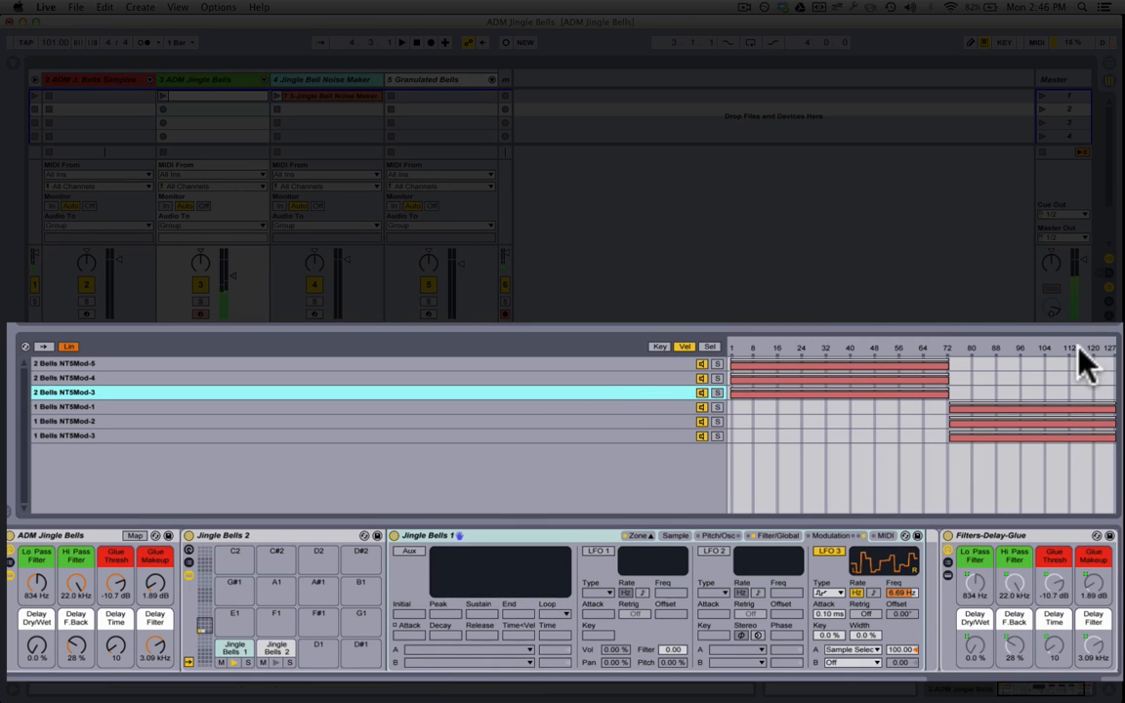
Compare the sample select ranges with the velocity zones of the Jingle Bells 1 samples
click(710, 347)
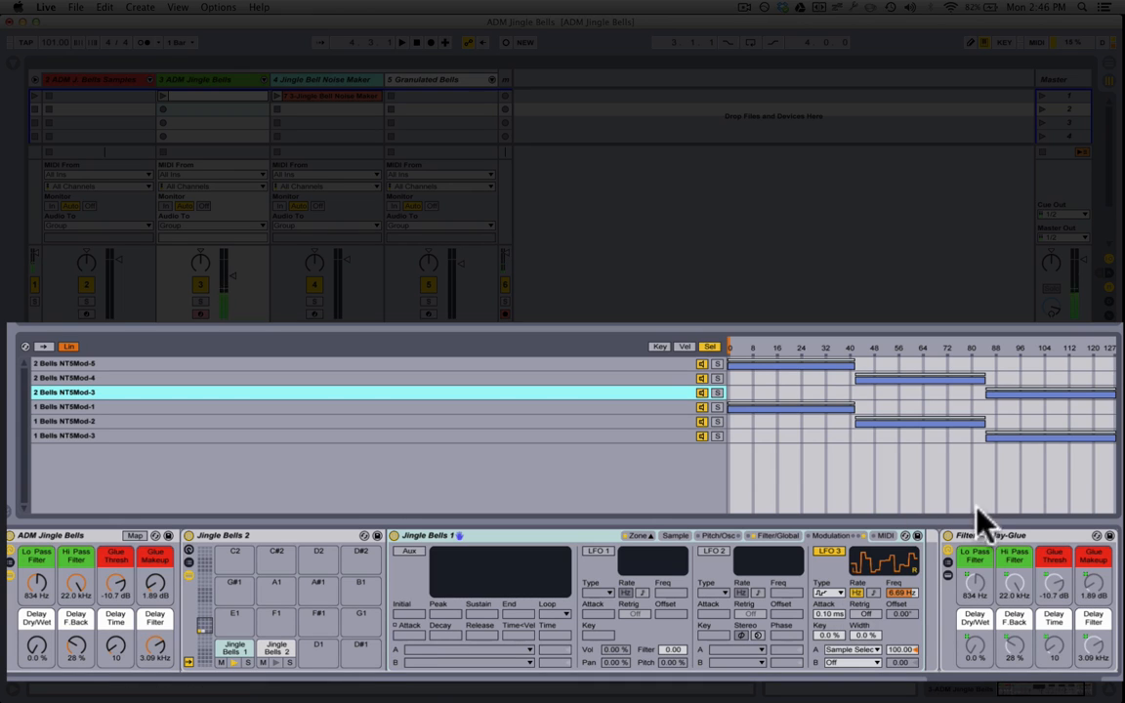
click(682, 347)
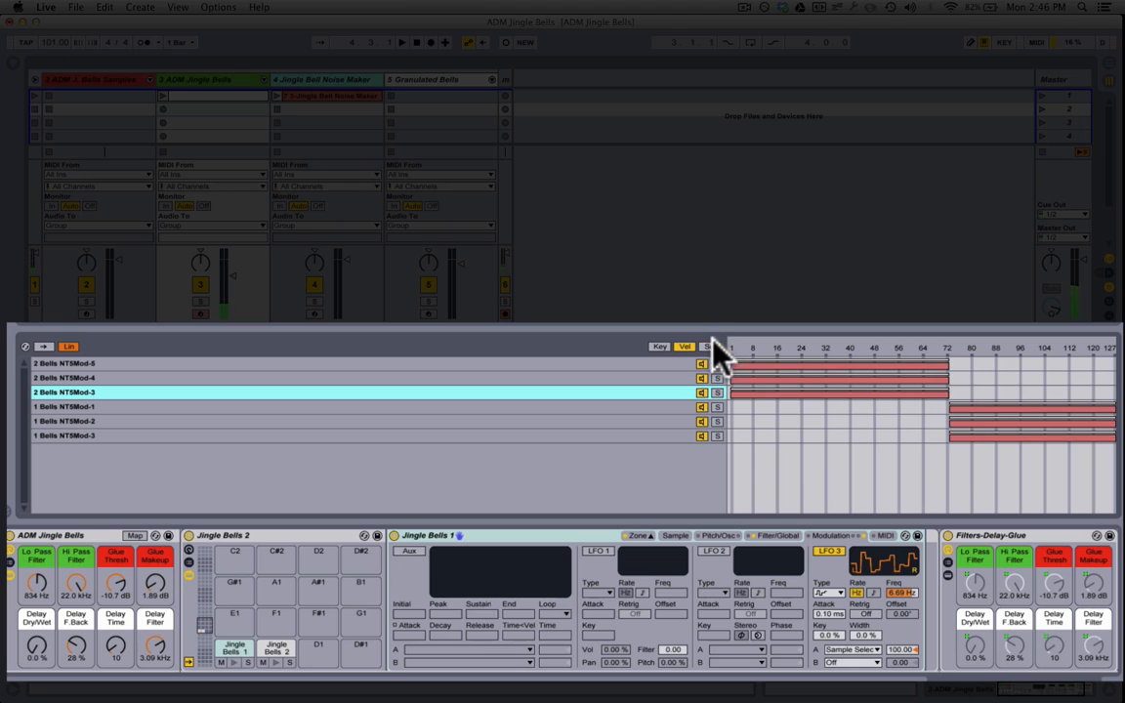
click(711, 344)
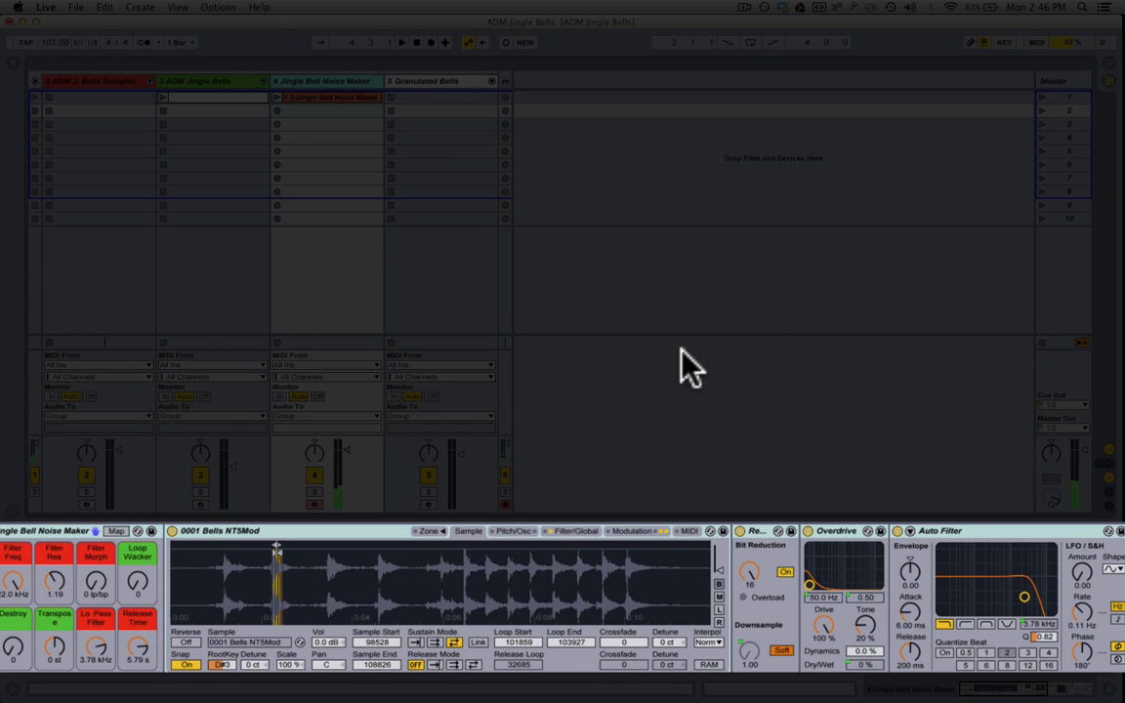
Zoom the Jingle Bell Noise Maker's waveform in on its loop region and examine the Sampler's LFO modulation settings
drag(277, 551, 297, 572)
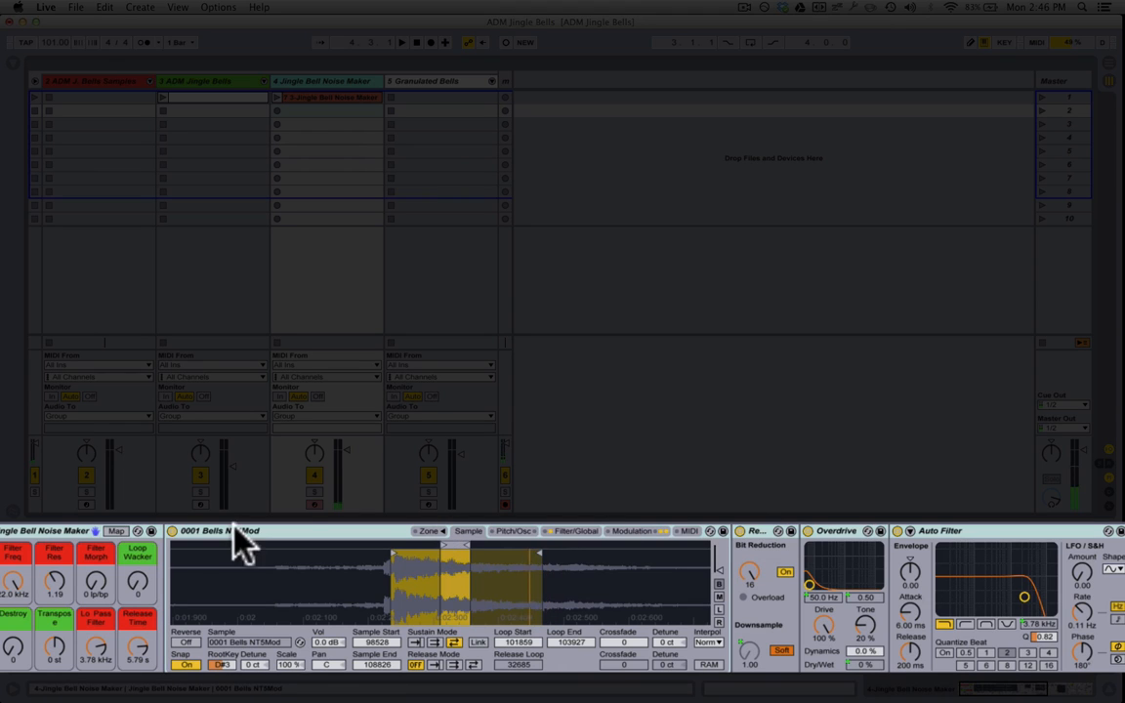
click(205, 529)
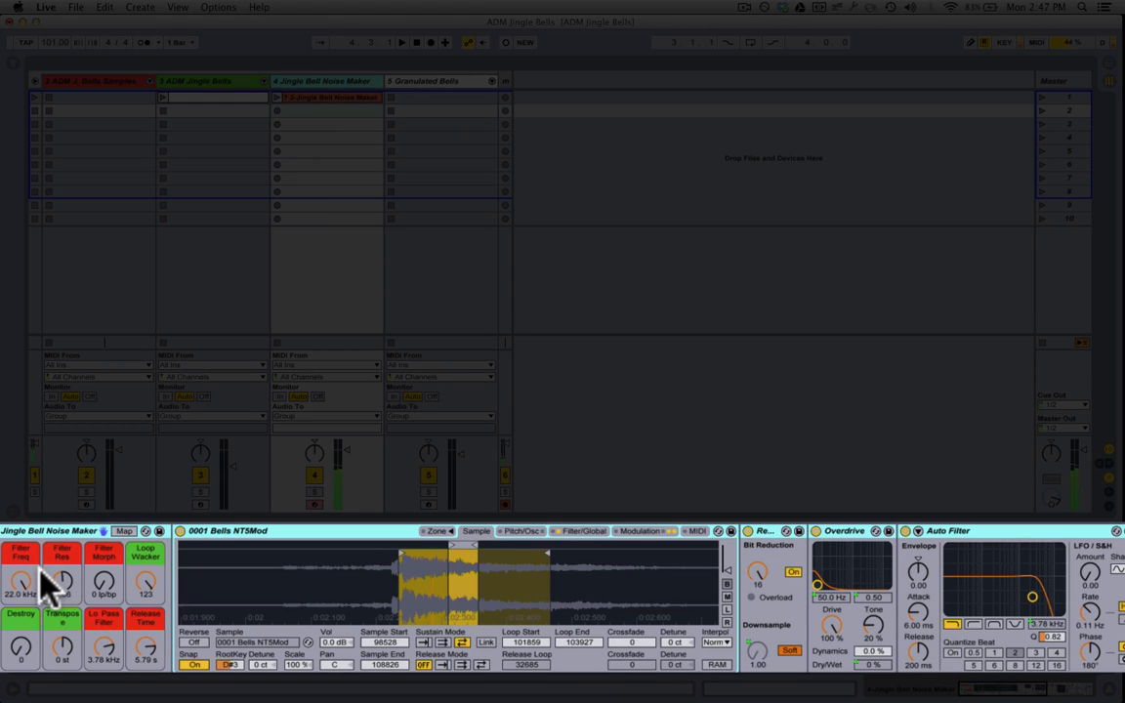
click(636, 531)
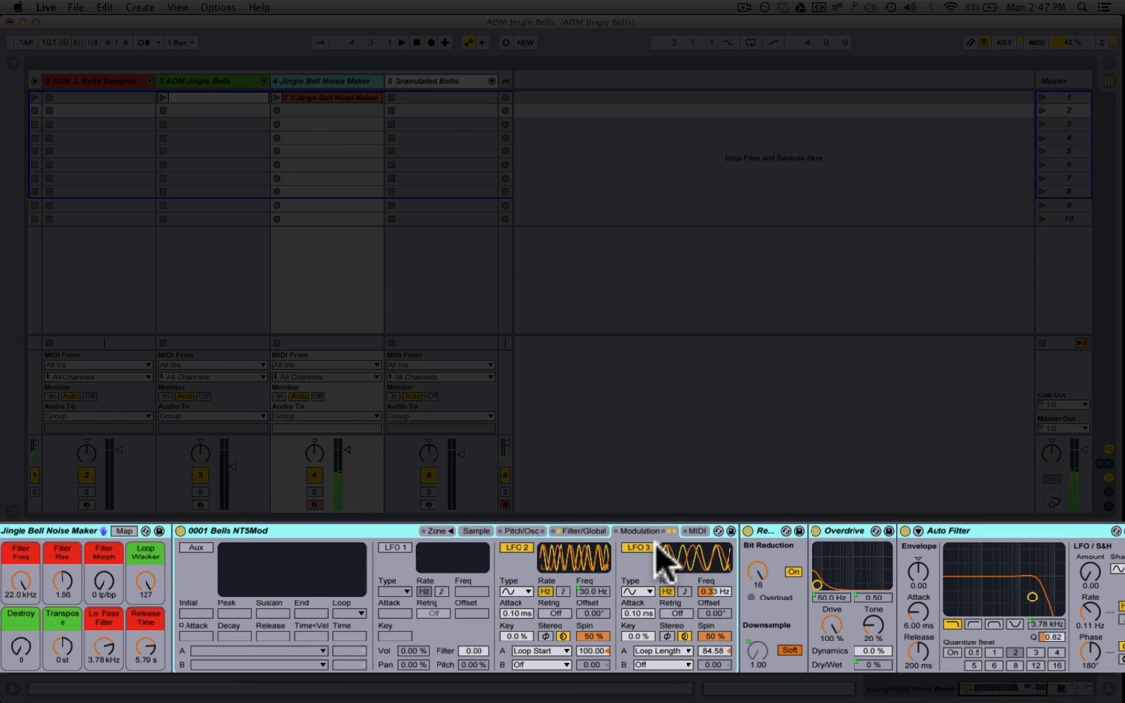
Fold the Noise Maker's Sampler, reveal the devices inside the Amp and Cabinet rack and raise its macro to 100 %
double_click(264, 534)
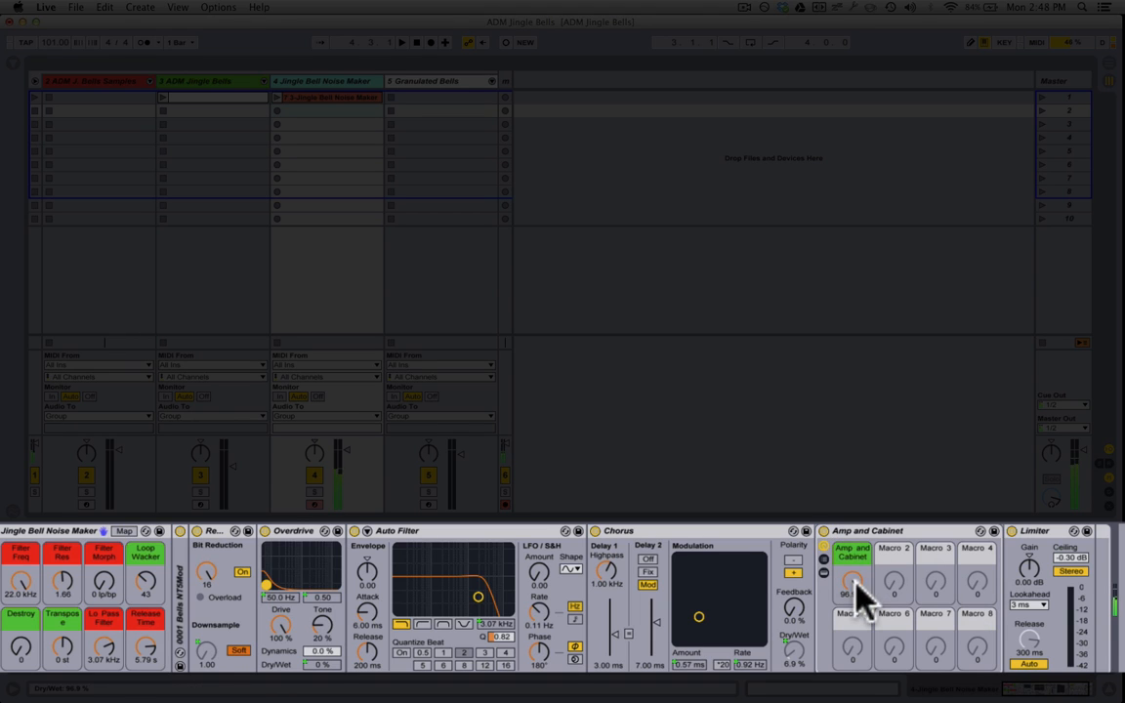
mouse_move(855, 590)
mouse_down()
mouse_move(855, 664)
mouse_move(855, 591)
mouse_up()
click(823, 573)
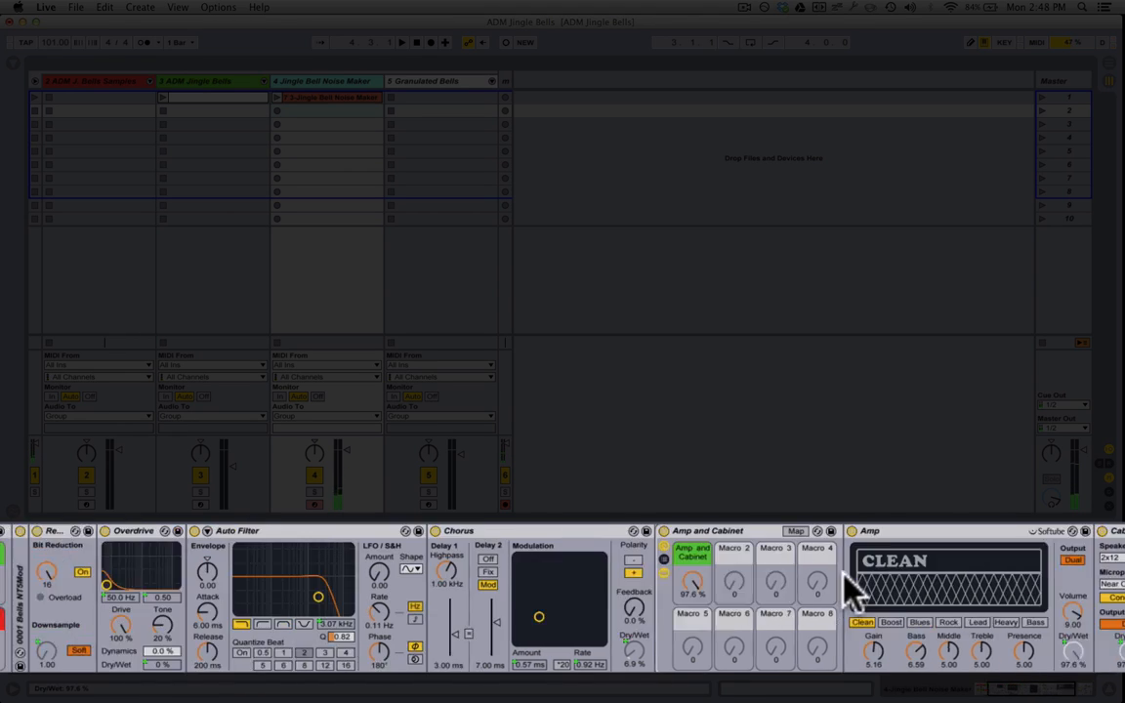
drag(505, 586, 505, 514)
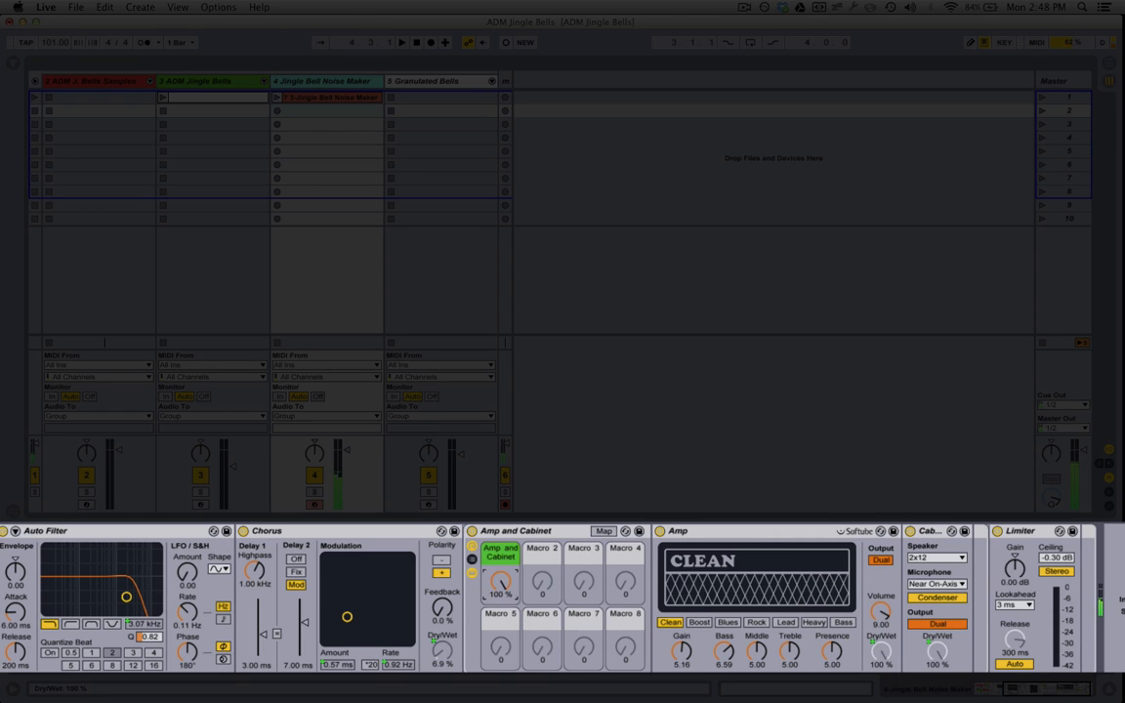
Bypass and re-enable the Amp and Cabinet rack, set its macro to 94.5 %, and hide the rack's devices
click(472, 530)
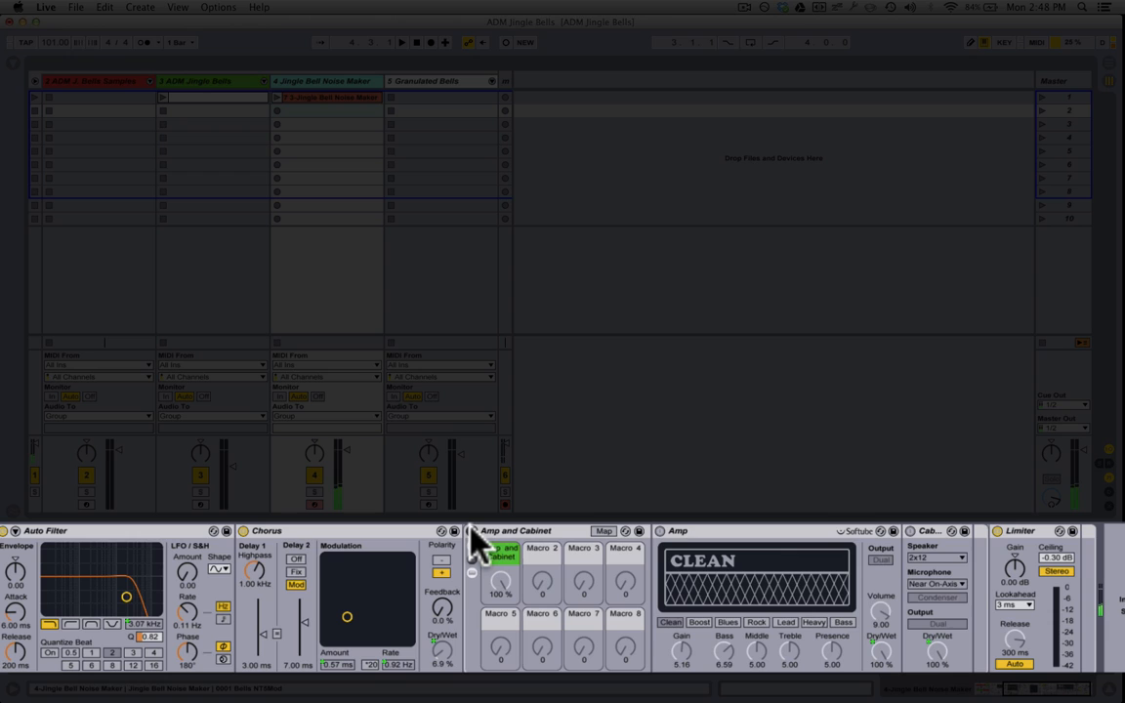
click(471, 530)
drag(499, 570, 499, 585)
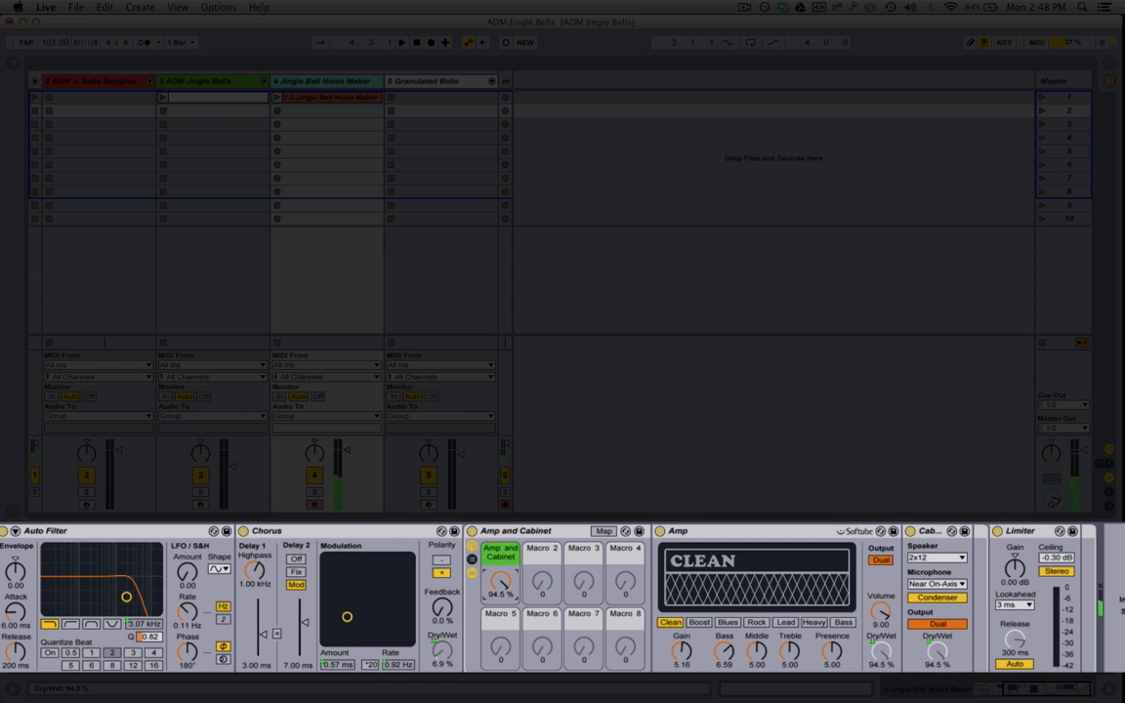
click(473, 560)
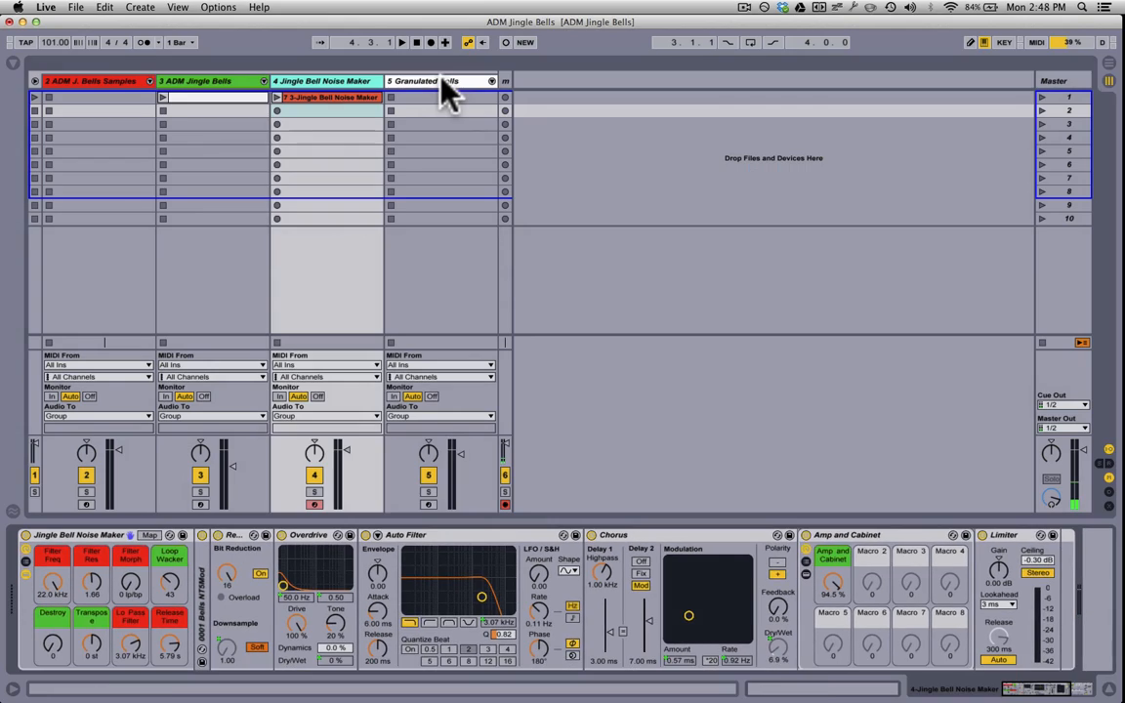
Open the Granulated Bells track's chain list and examine the Granulator II device in the Granulator J Bell rack
click(442, 80)
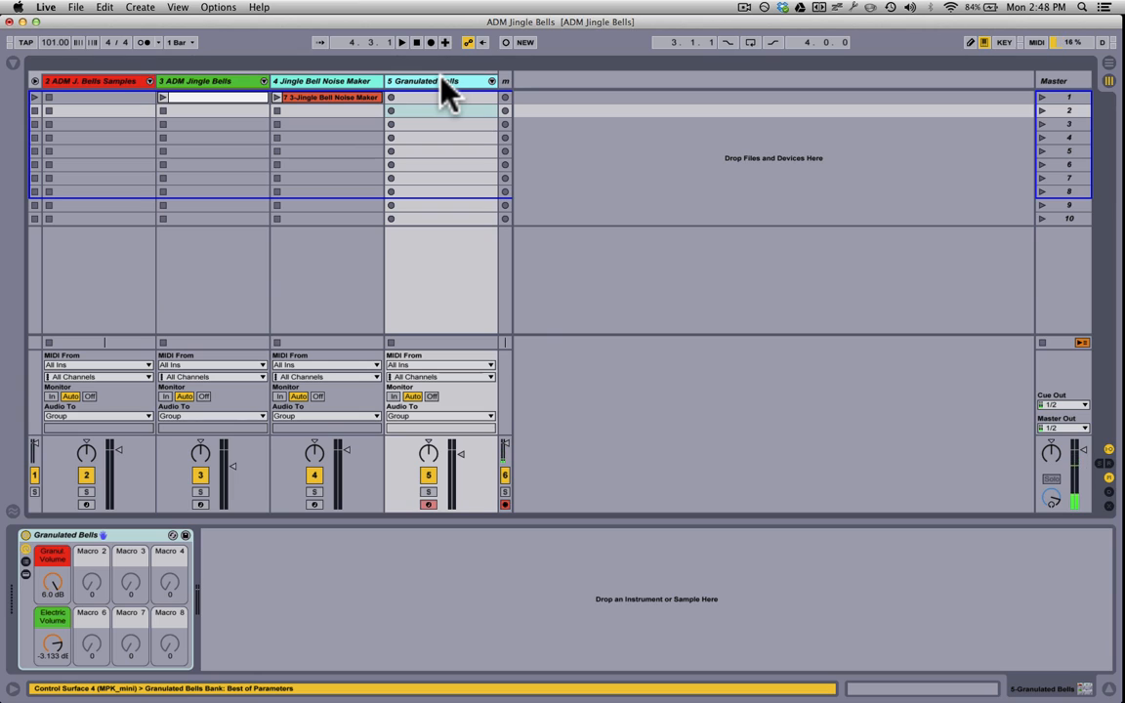
click(26, 562)
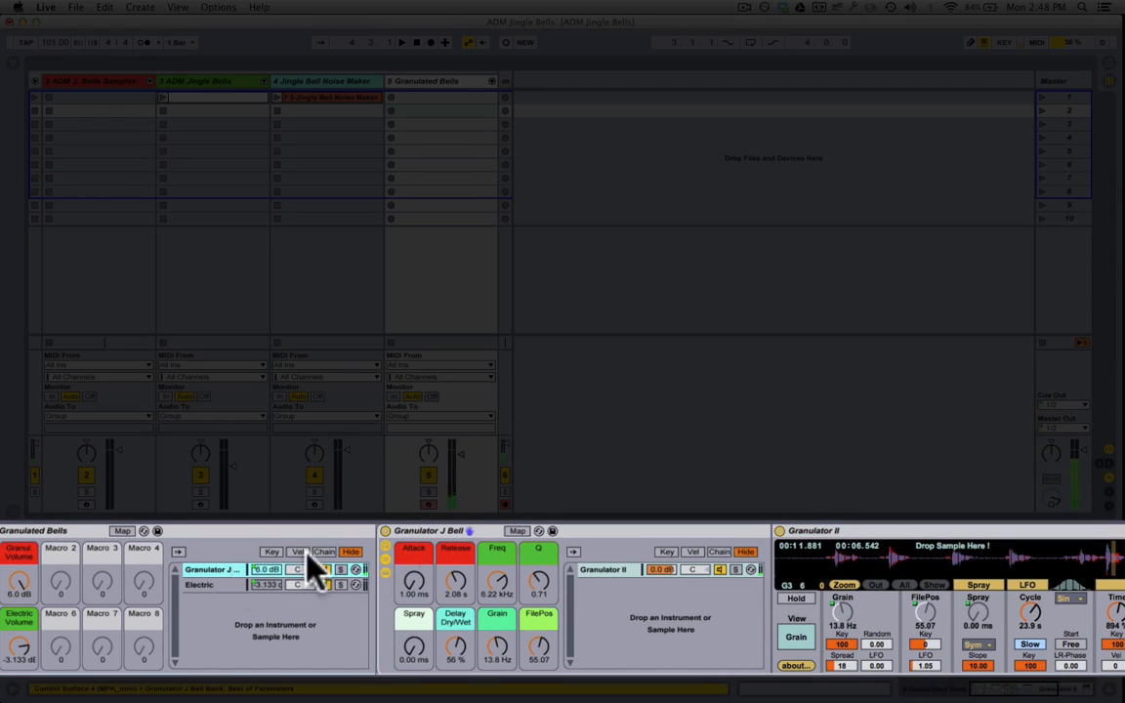
scroll(542, 540, right, 10)
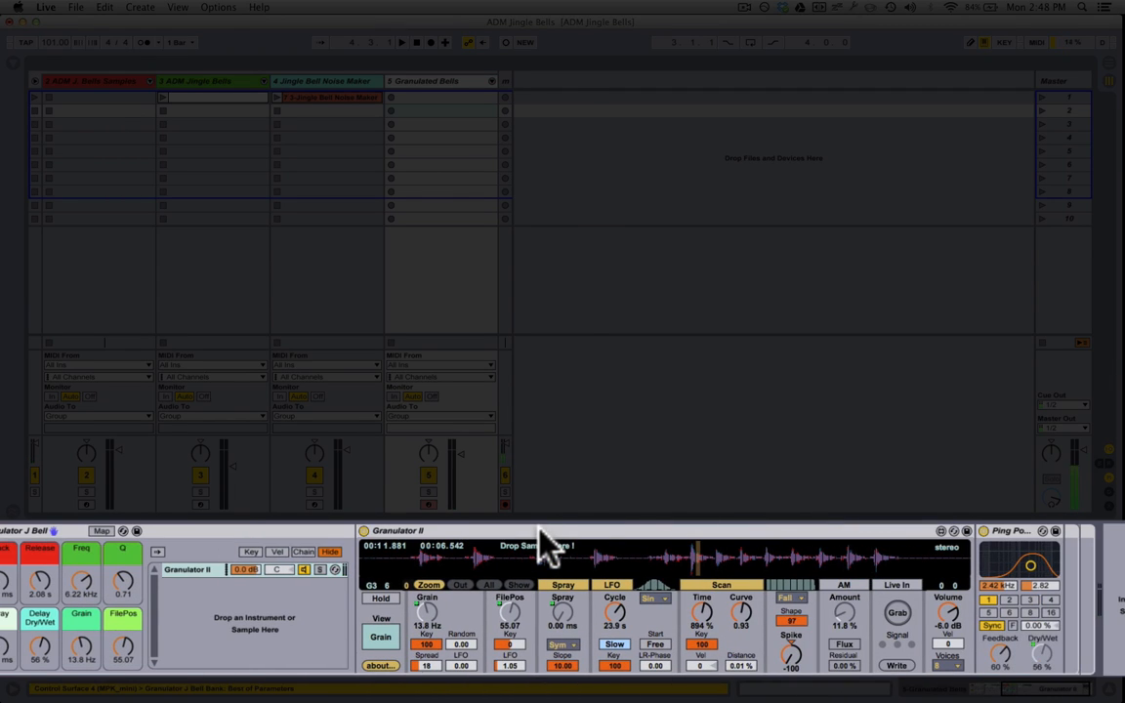
click(540, 531)
scroll(540, 530, right, 1)
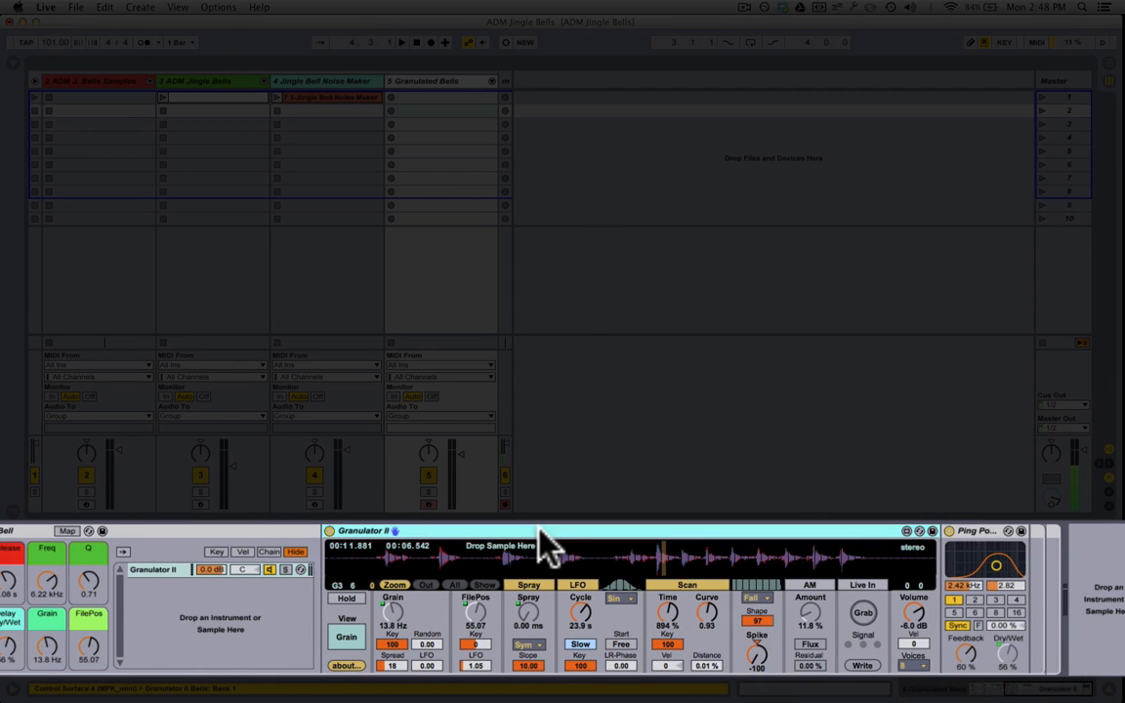
scroll(540, 533, left, 3)
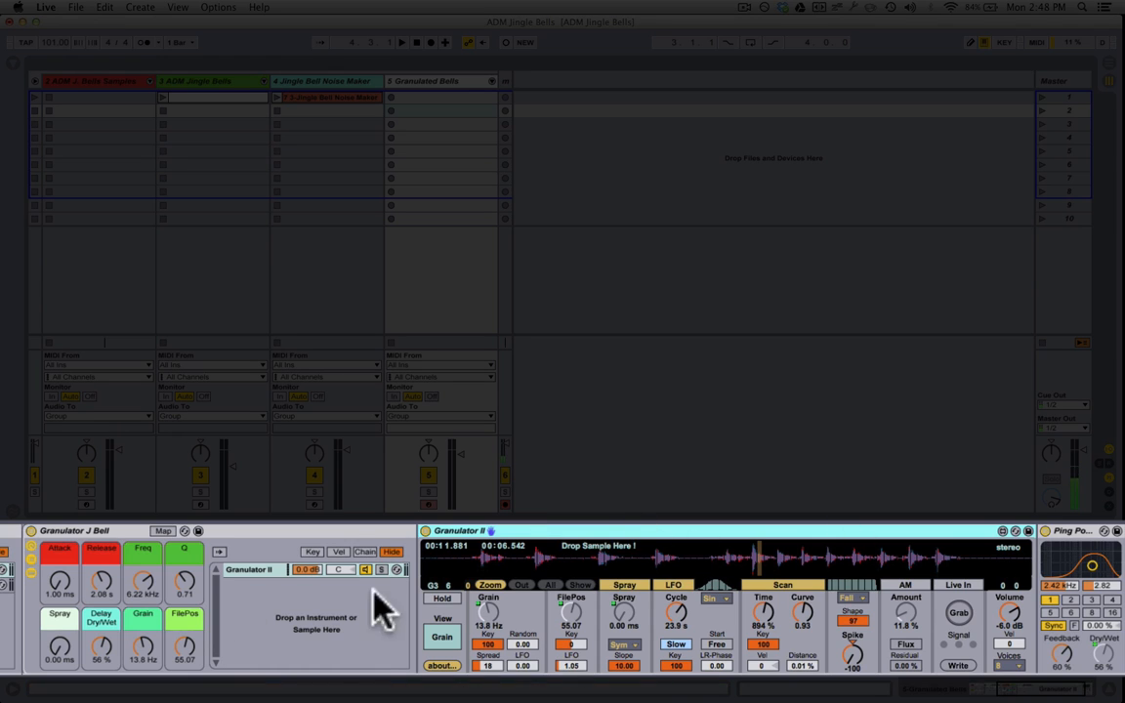
scroll(180, 615, left, 7)
Show the Electric chain, turn its volume macro down to -inf dB and set the Granul. Volume macro to 0.648 dB
click(115, 584)
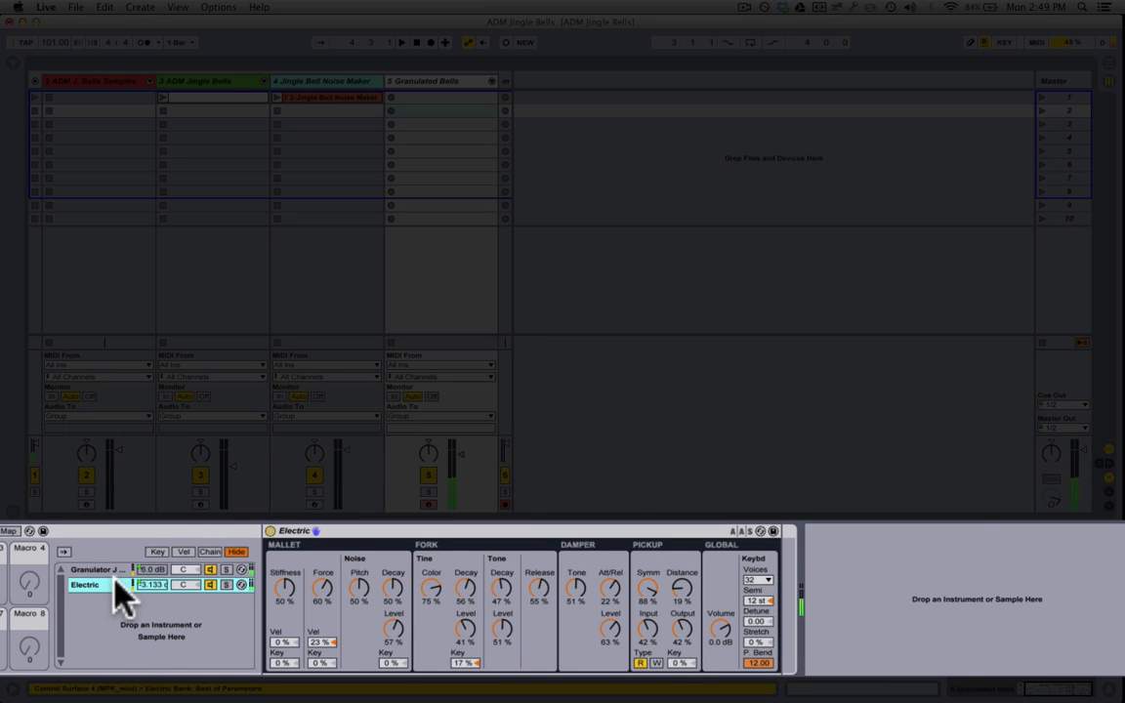
scroll(114, 586, left, 4)
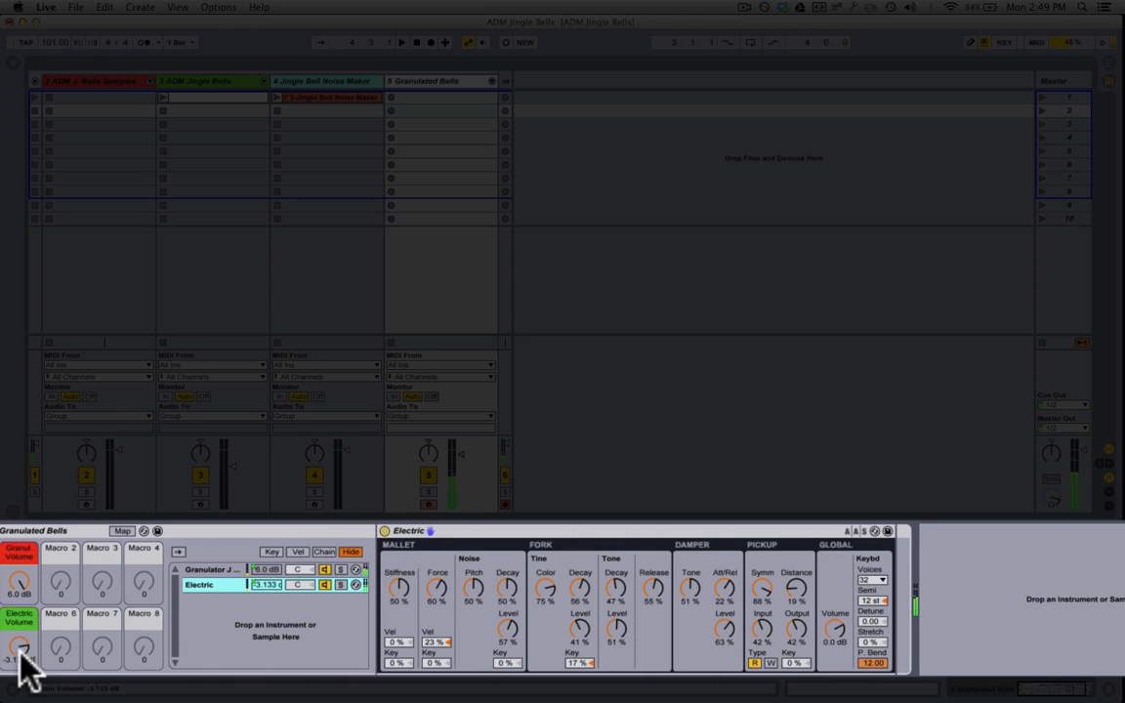
drag(20, 589, 19, 645)
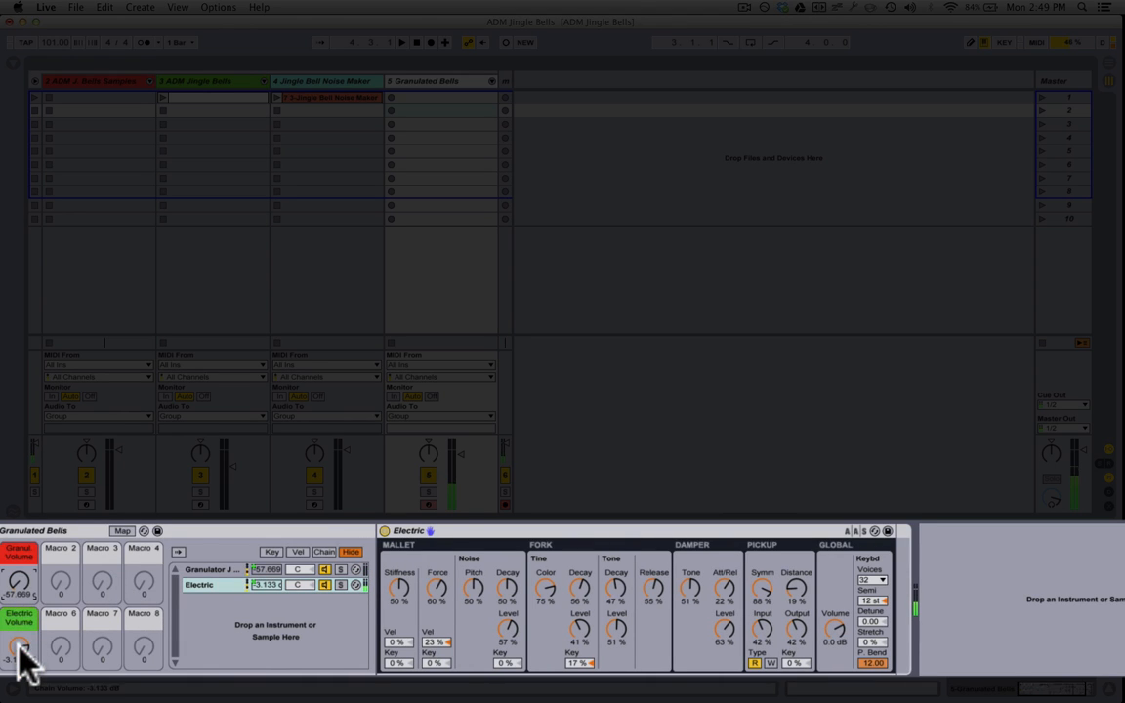
drag(19, 644, 20, 698)
drag(20, 576, 20, 517)
In the Granulator J Bell rack, set Attack to 1.34 s, Freq to 12.7 kHz and Q to 0.82
click(202, 577)
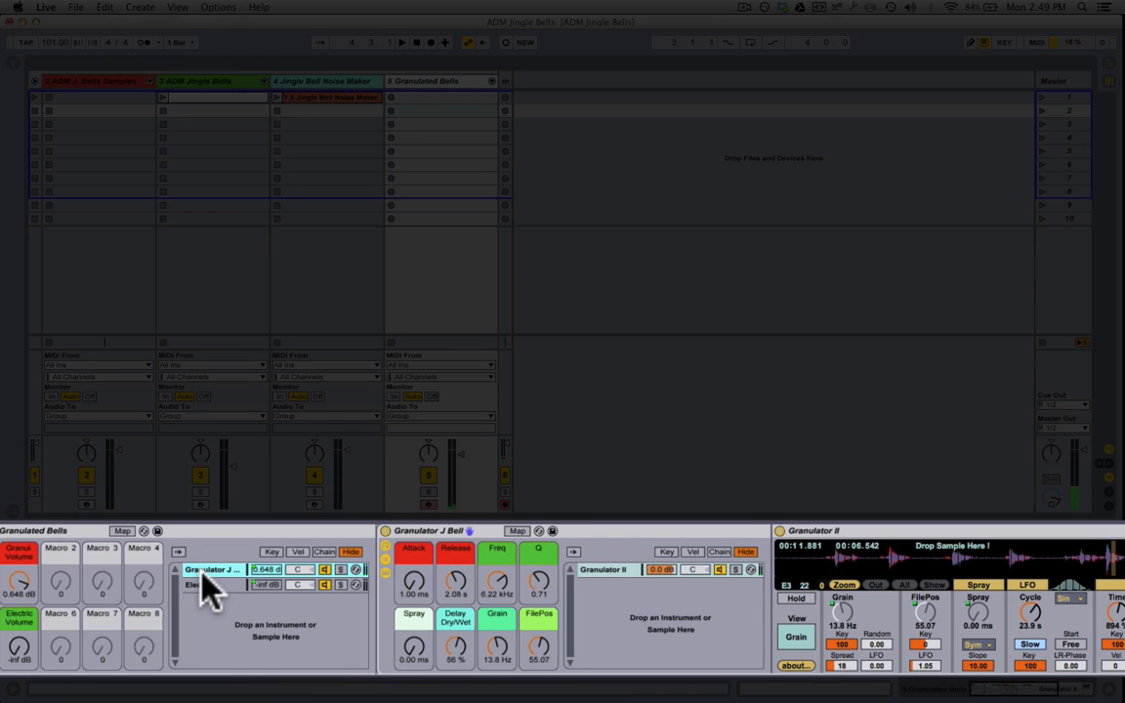
scroll(432, 577, right, 3)
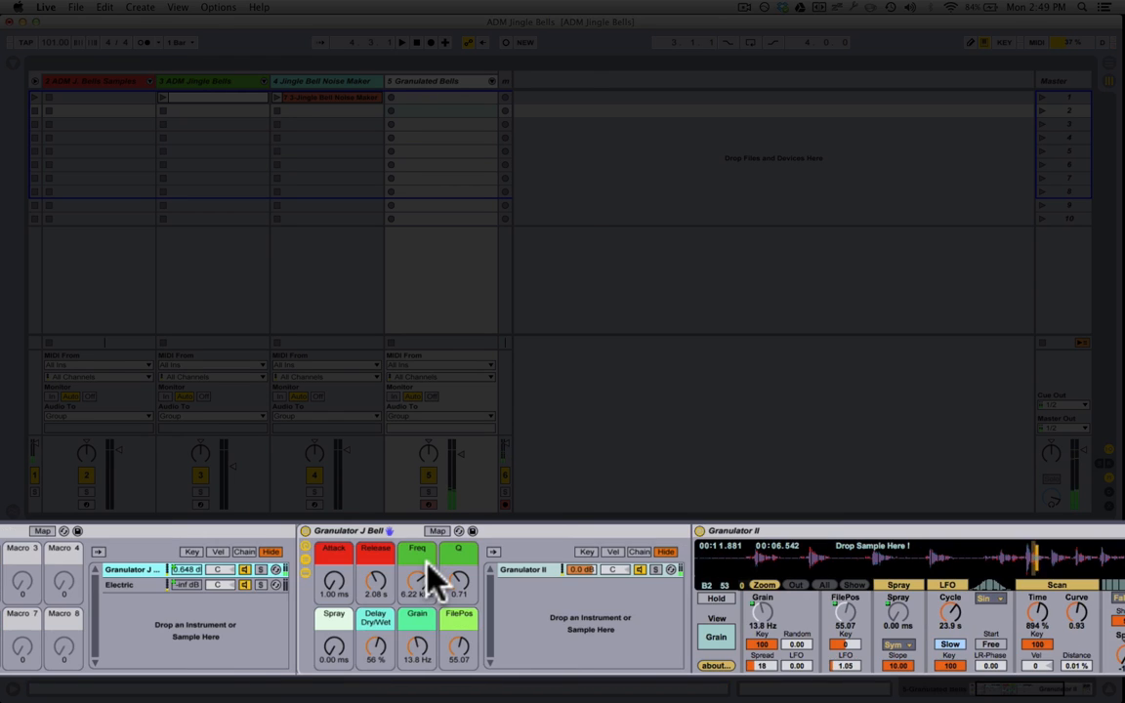
scroll(432, 580, right, 4)
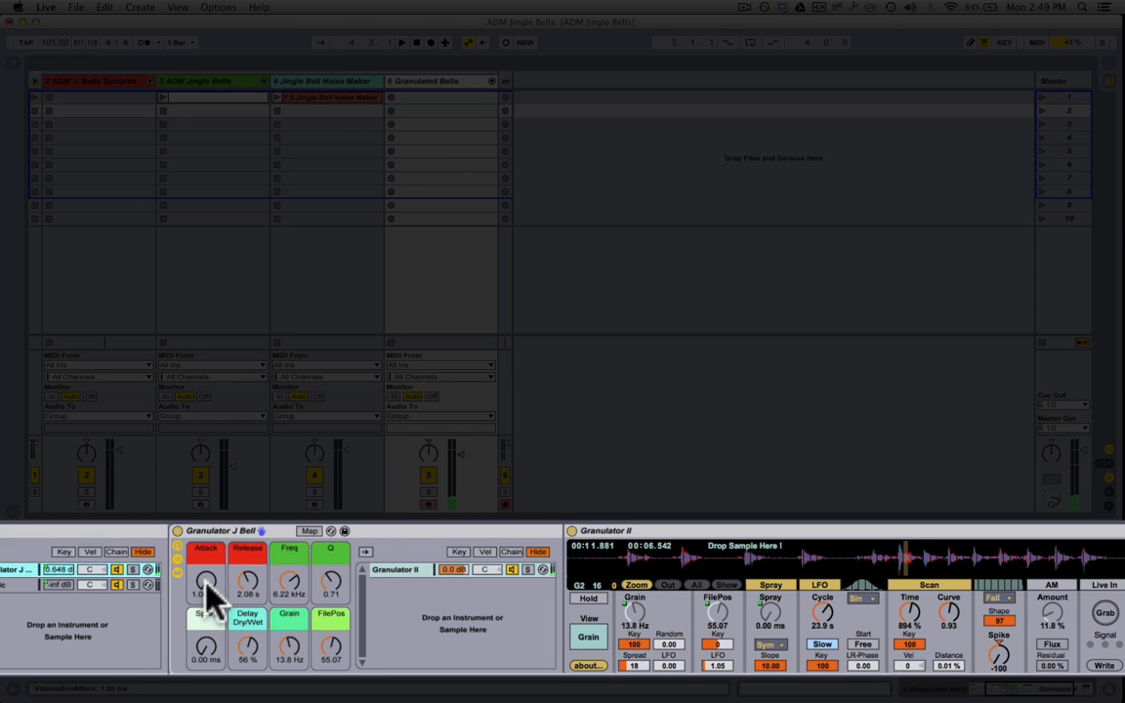
drag(207, 586, 207, 547)
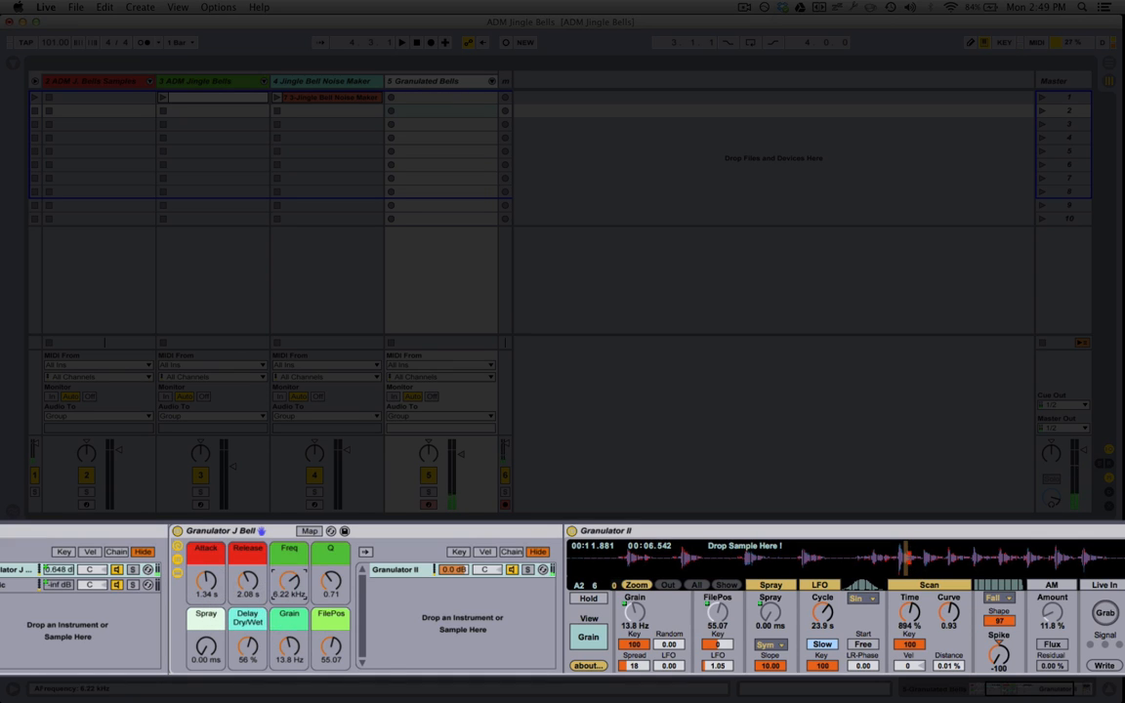
drag(290, 580, 314, 596)
Sweep the Granulator J Bell's Spray macro up through 852 ms to about 3.69 s and back down to 0.00 ms
scroll(195, 660, right, 5)
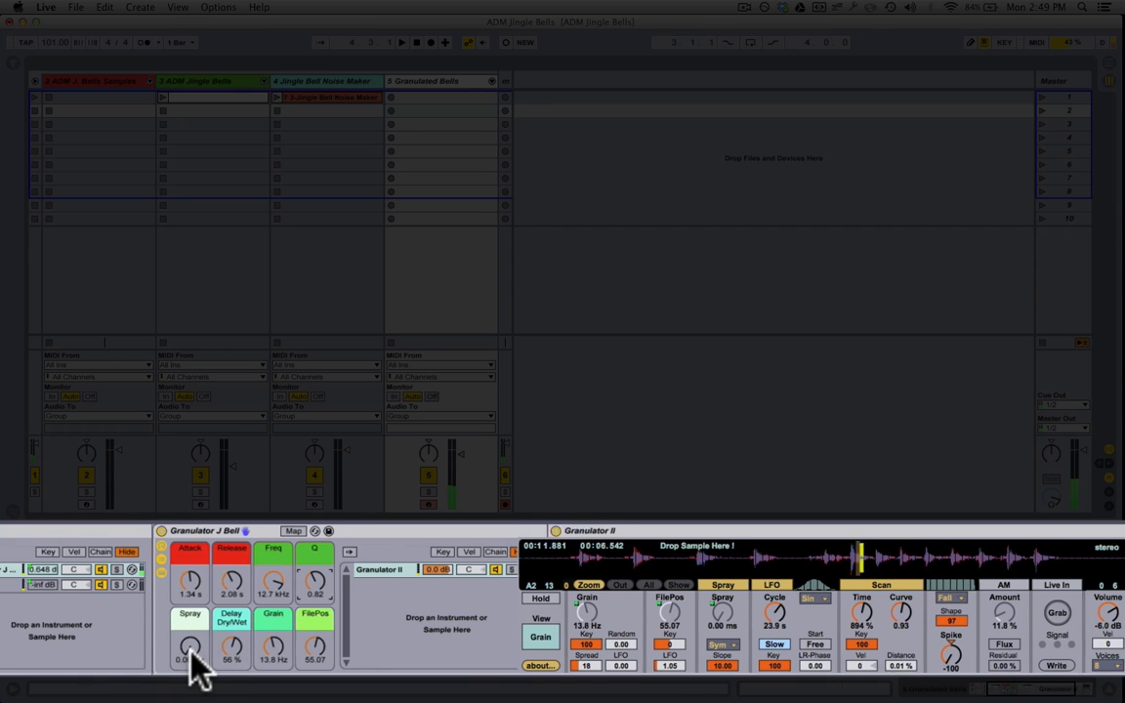
drag(115, 652, 116, 577)
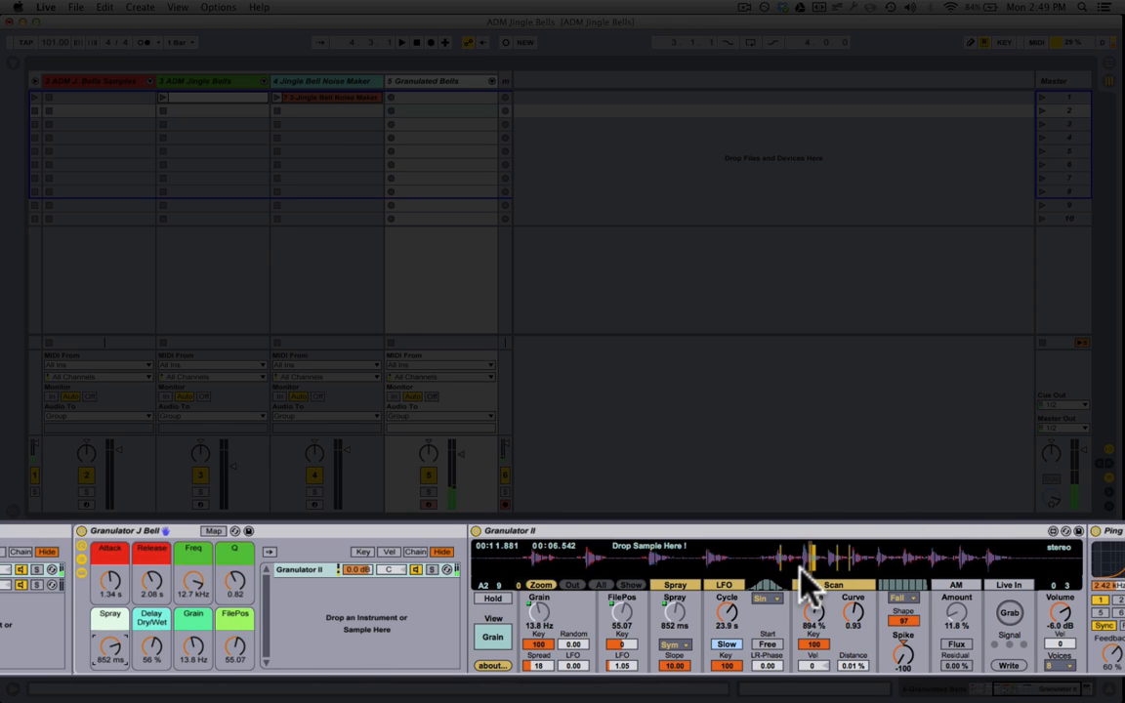
drag(119, 648, 120, 599)
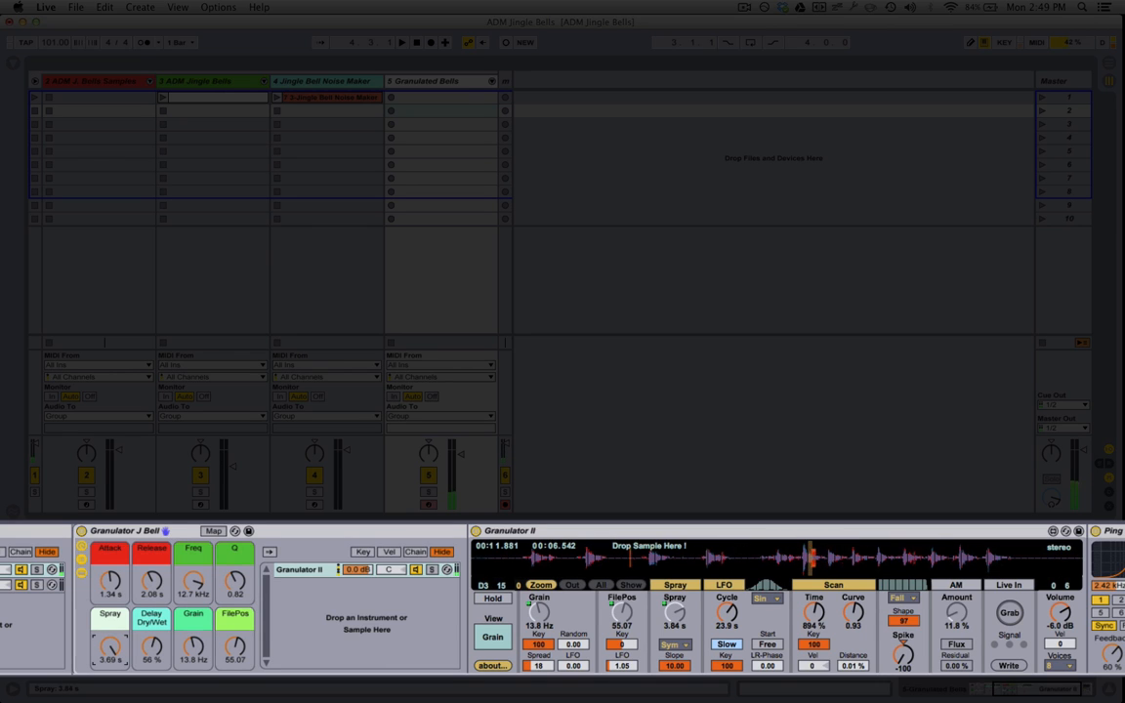
drag(110, 647, 110, 686)
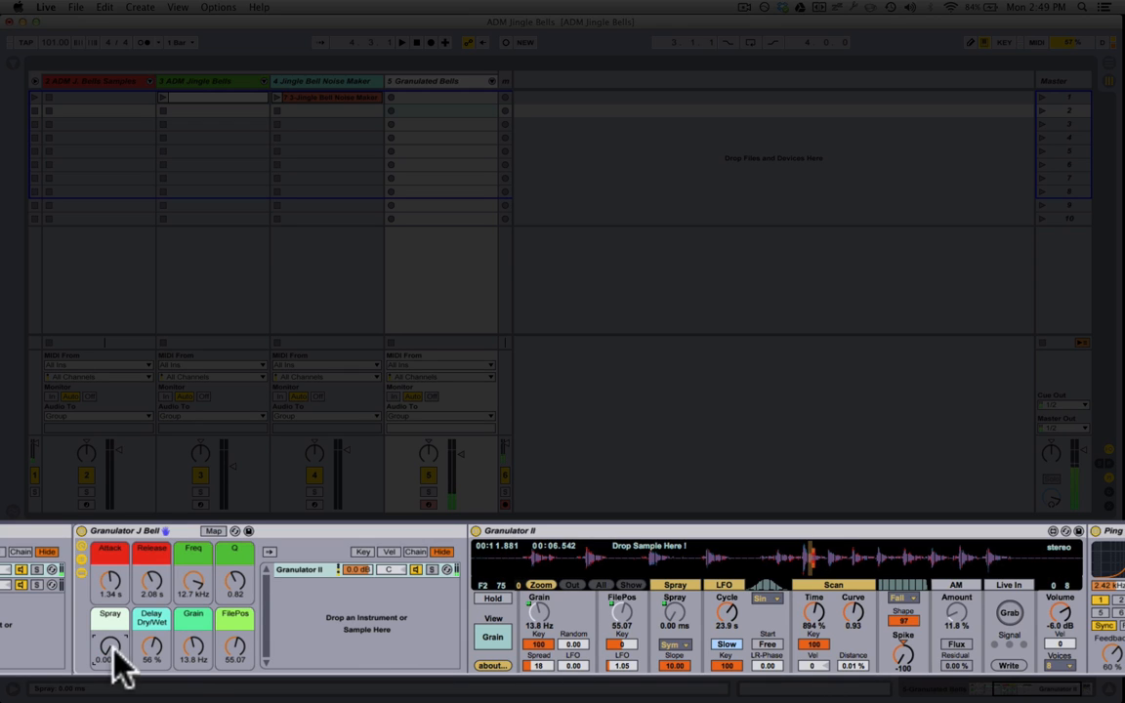
Set the Granulator J Bell macros to Delay Dry/Wet 61 %, Grain 3.66 Hz, Spray 21.4 ms and FilePos 18.11
mouse_move(147, 648)
mouse_down()
mouse_move(147, 617)
mouse_move(146, 667)
mouse_move(192, 629)
mouse_move(193, 616)
mouse_move(193, 652)
mouse_up()
drag(110, 641, 111, 635)
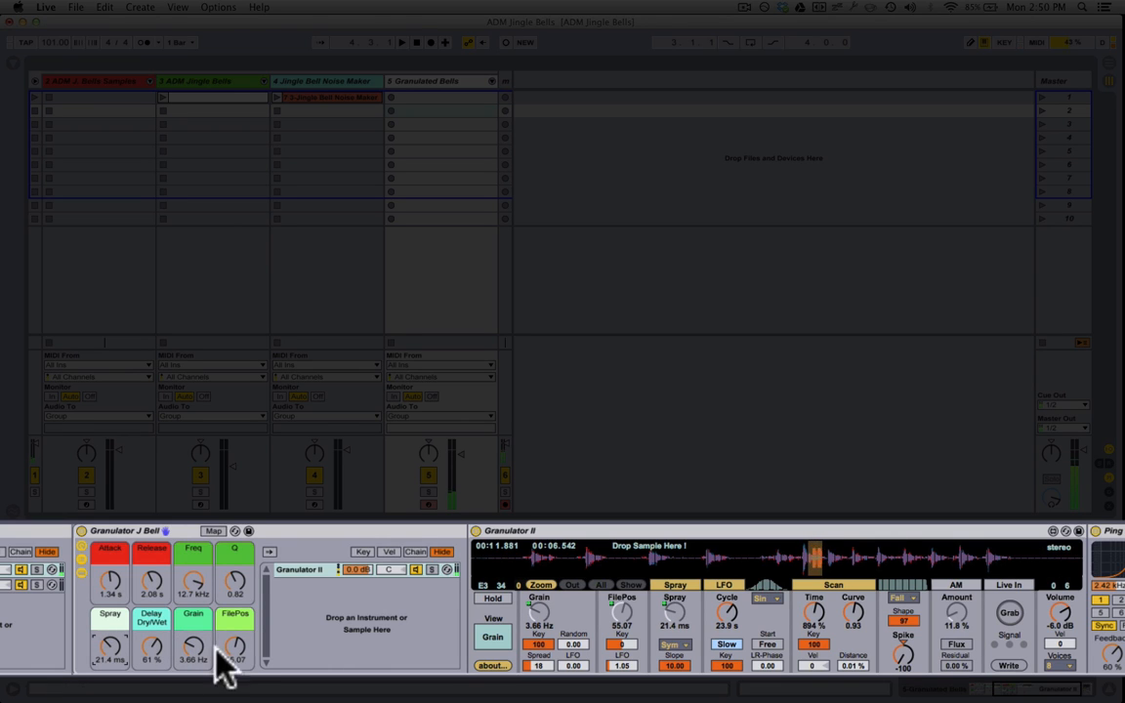
mouse_move(238, 645)
mouse_down()
mouse_move(238, 624)
mouse_move(238, 660)
mouse_up()
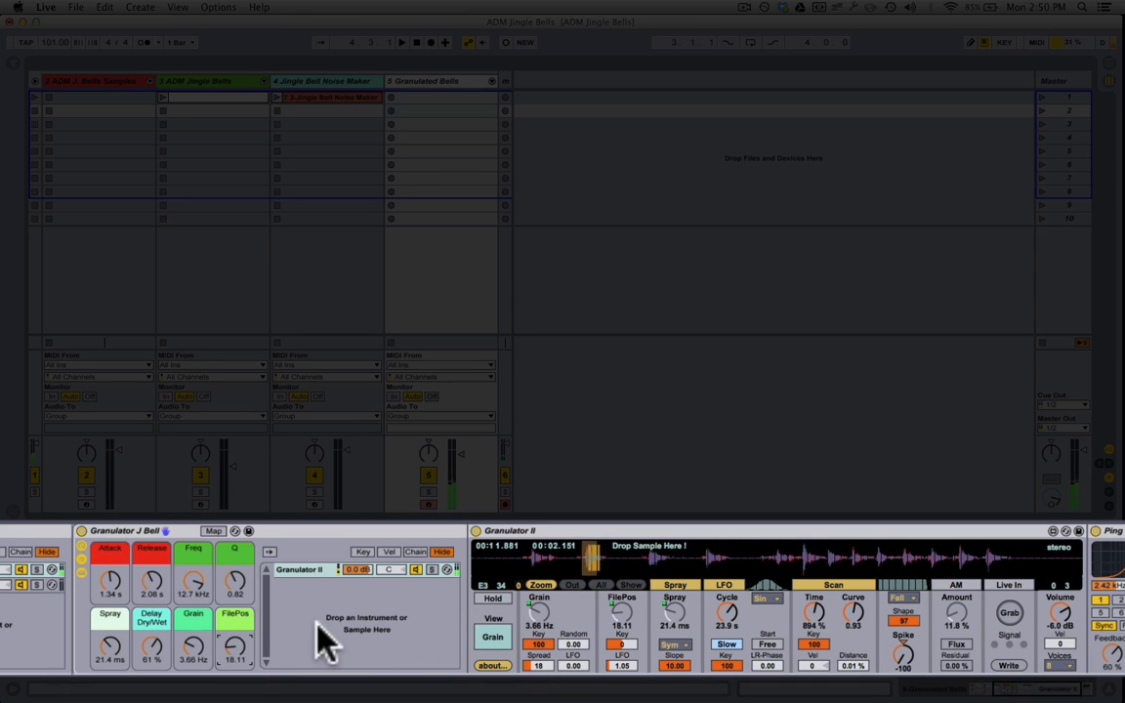
Raise the Granulator J Bell's Grain macro to 45.1 Hz and its Spray macro to 3.27 s
click(194, 647)
mouse_move(194, 647)
mouse_down()
mouse_move(194, 635)
mouse_move(191, 653)
mouse_up()
mouse_move(111, 650)
mouse_down()
mouse_move(111, 679)
mouse_move(115, 659)
mouse_up()
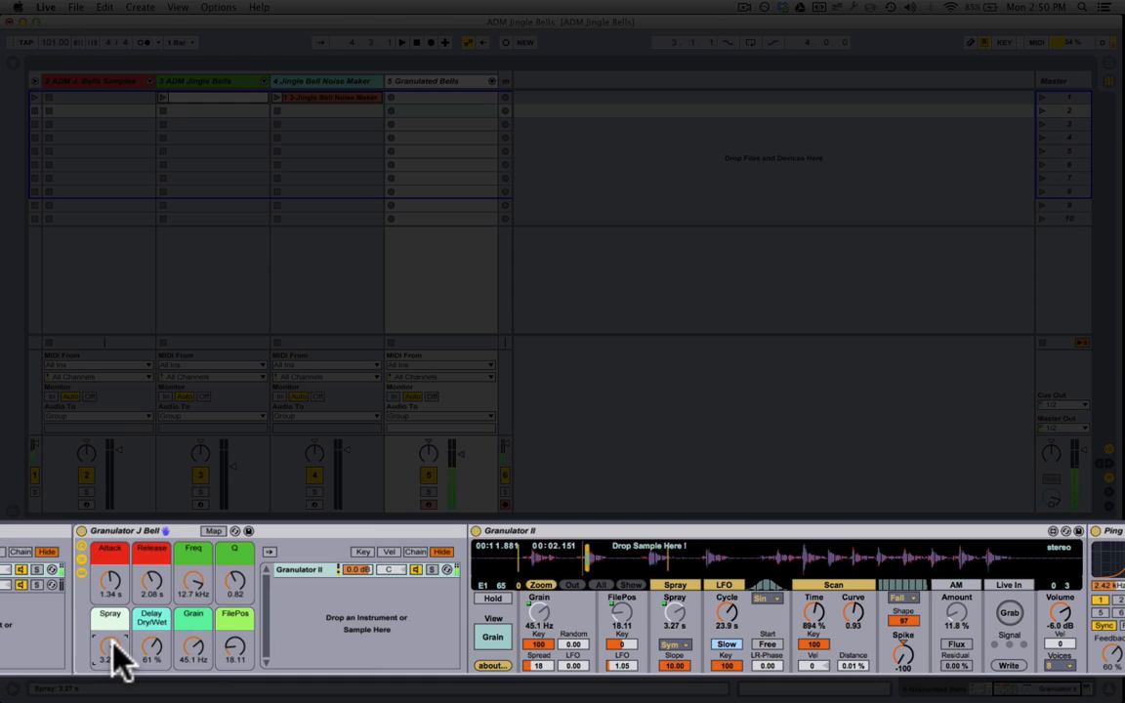
In the Granulated Bells rack, raise the Electric Volume macro to about -15.4 dB and finally to -8.487 dB
scroll(322, 601, left, 5)
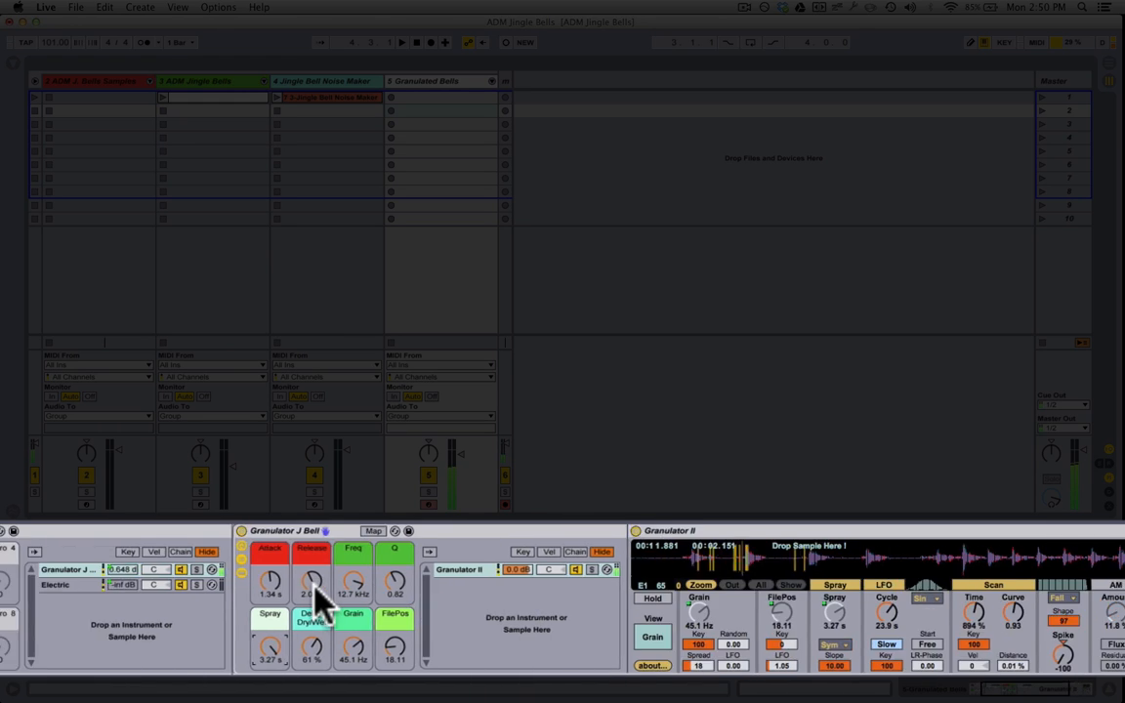
drag(22, 648, 22, 616)
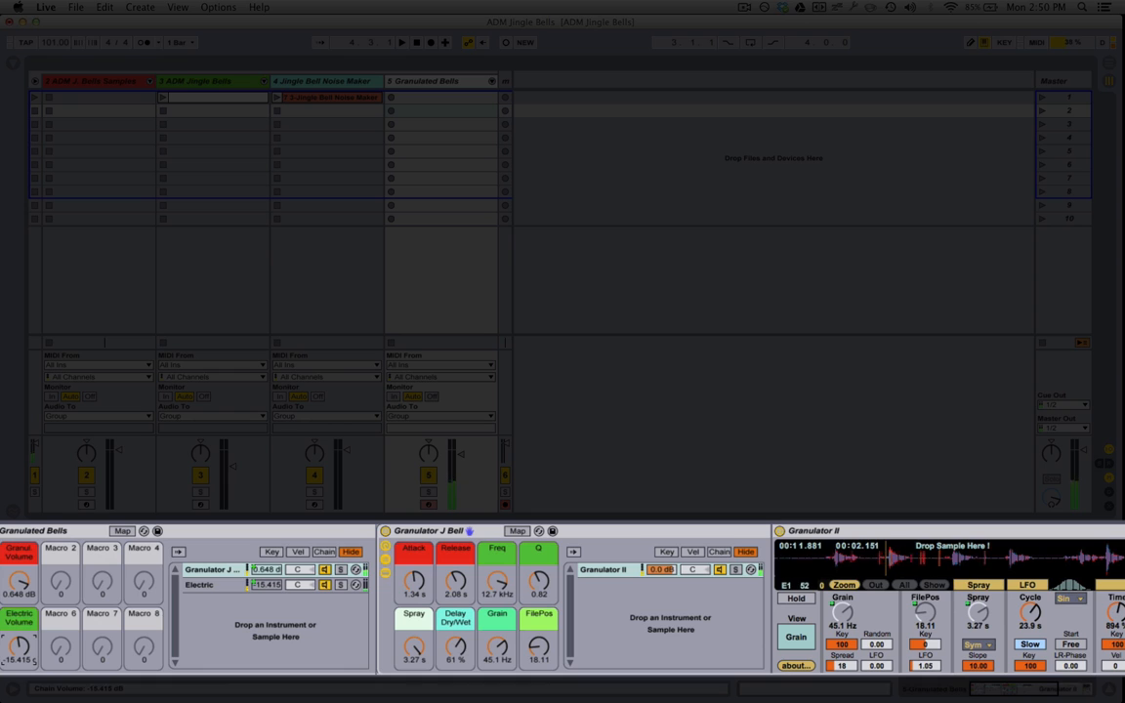
drag(23, 615, 20, 645)
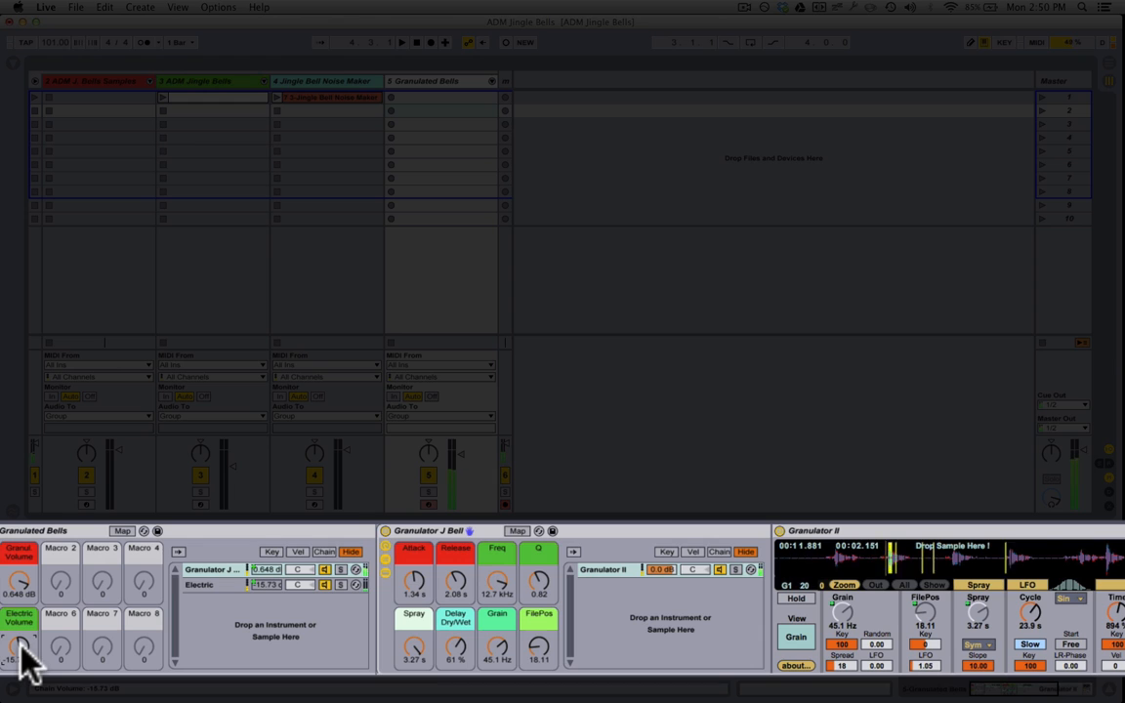
drag(22, 645, 22, 631)
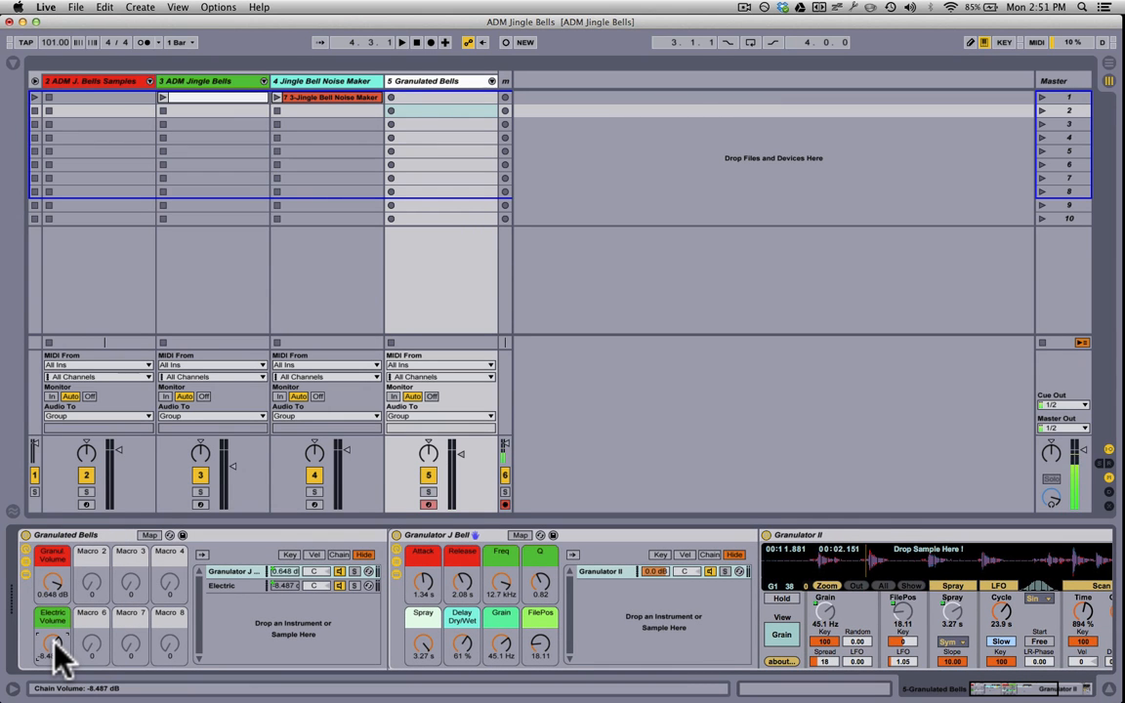
Review the racks of the ADM J. Bells Samples, ADM Jingle Bells, Jingle Bell Noise Maker and Granulated Bells tracks in order
click(127, 83)
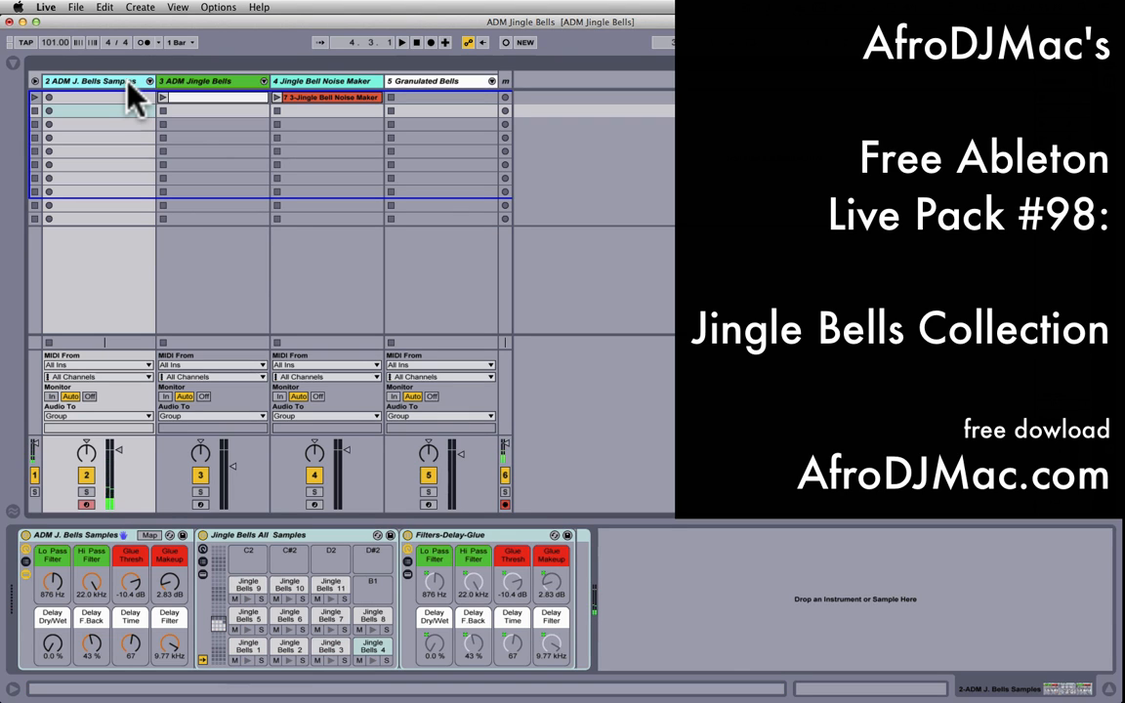
key(Right)
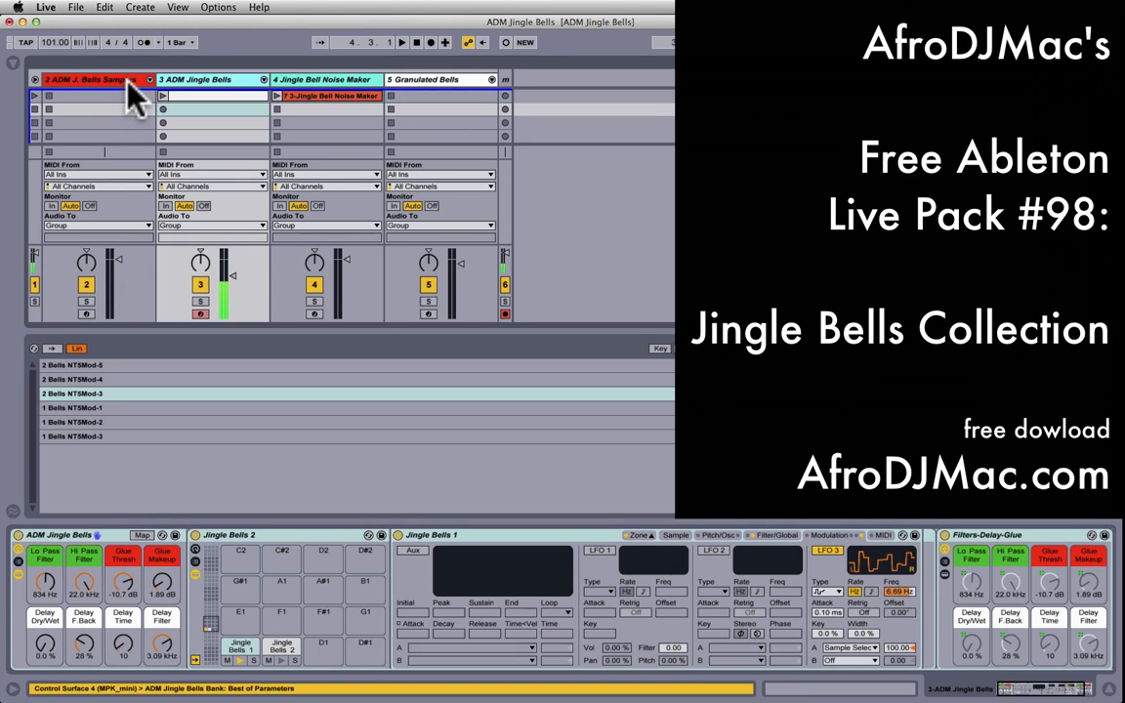
key(Right)
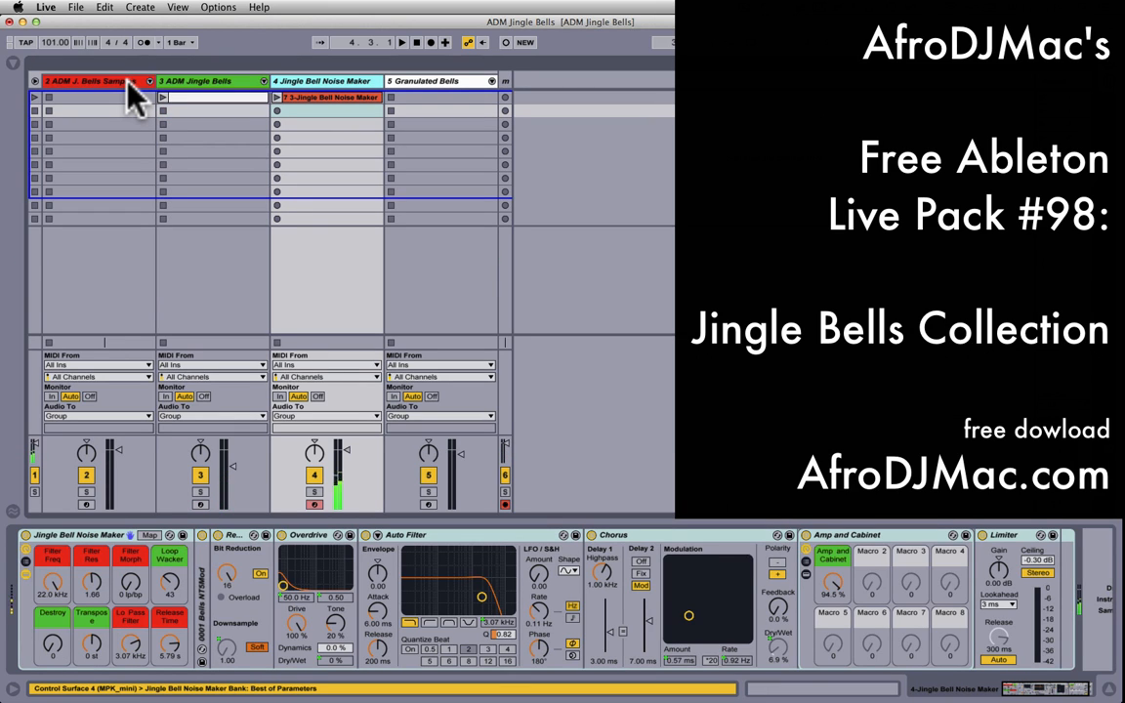
key(Right)
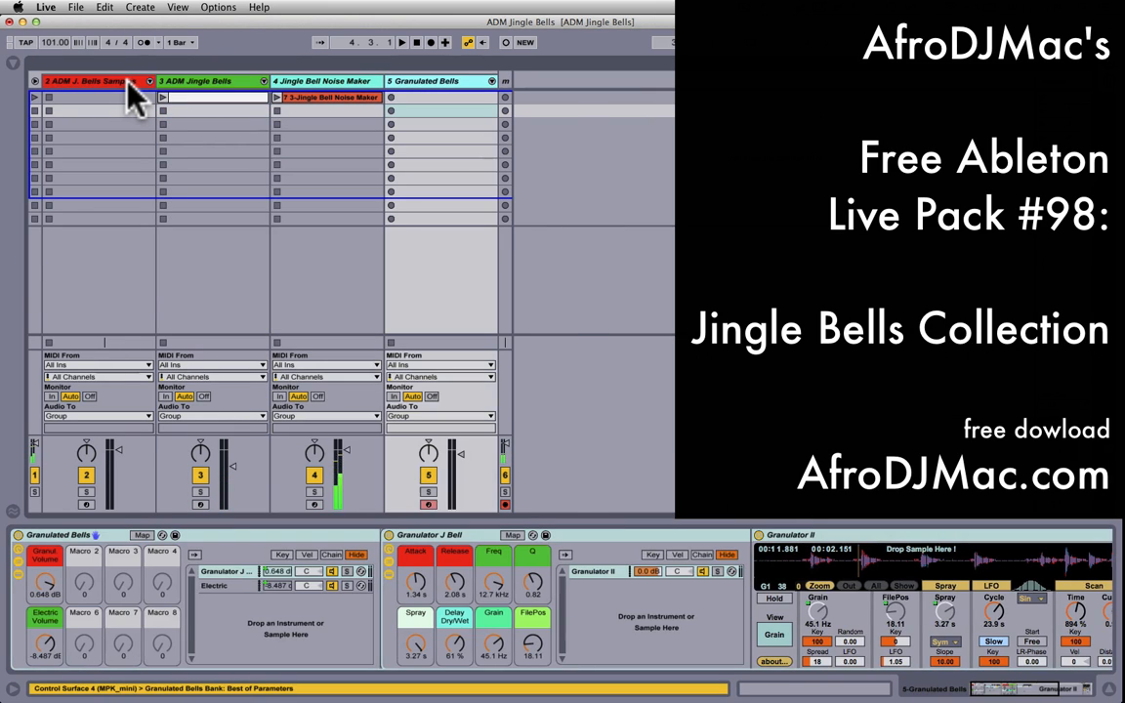